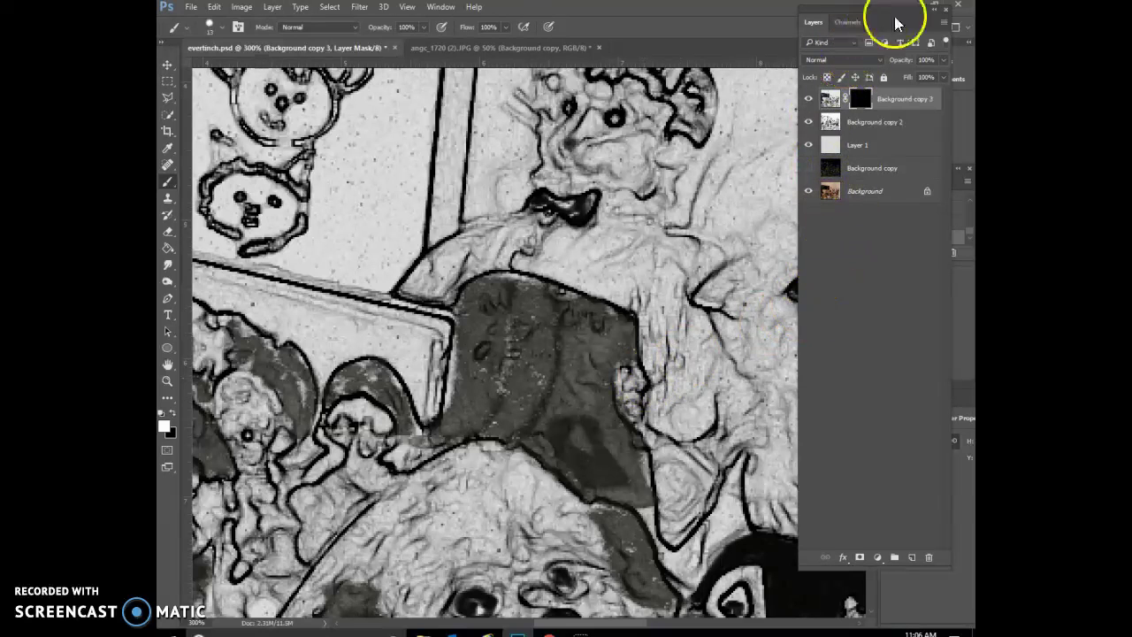
Choose the Charcoal Flat brush preset for painting on the Background copy 3 layer mask
key("Return")
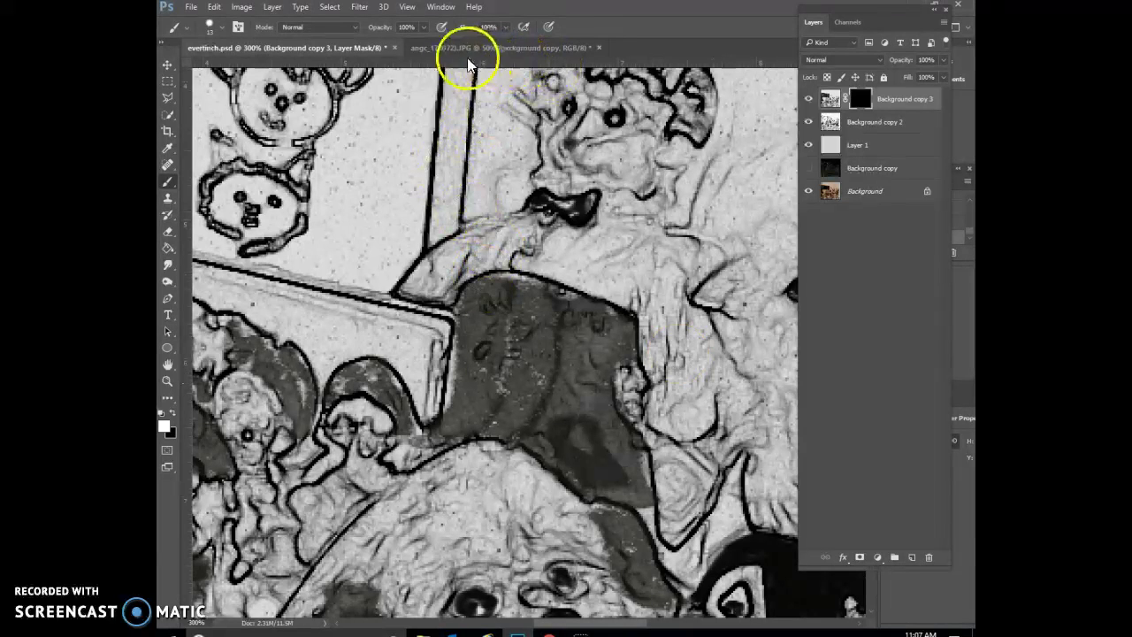
right_click(167, 184)
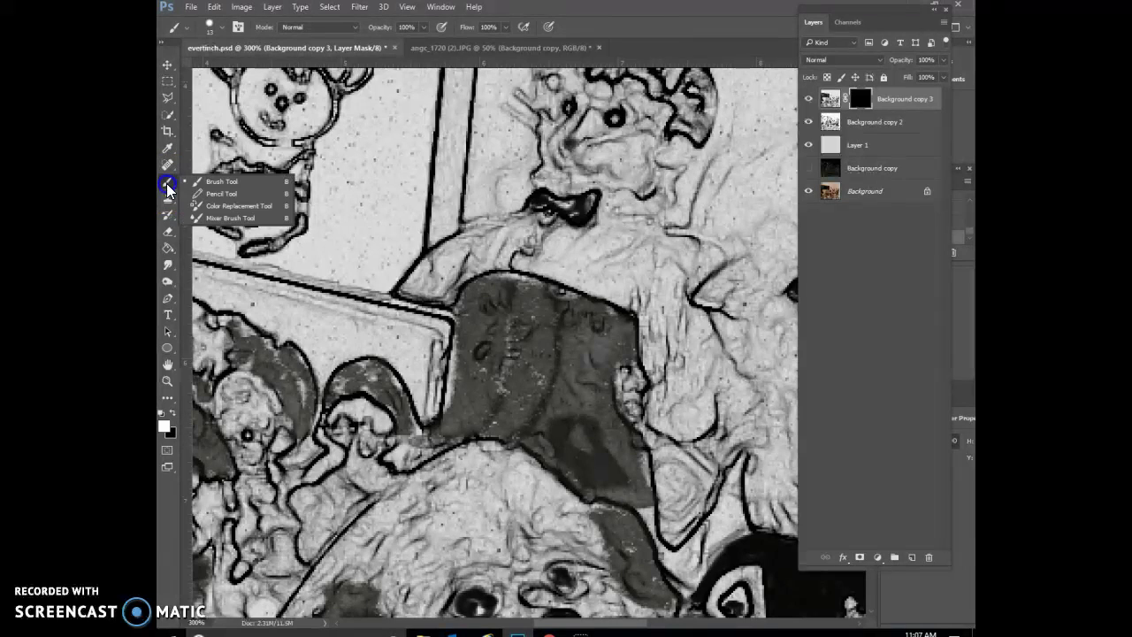
left_click(216, 27)
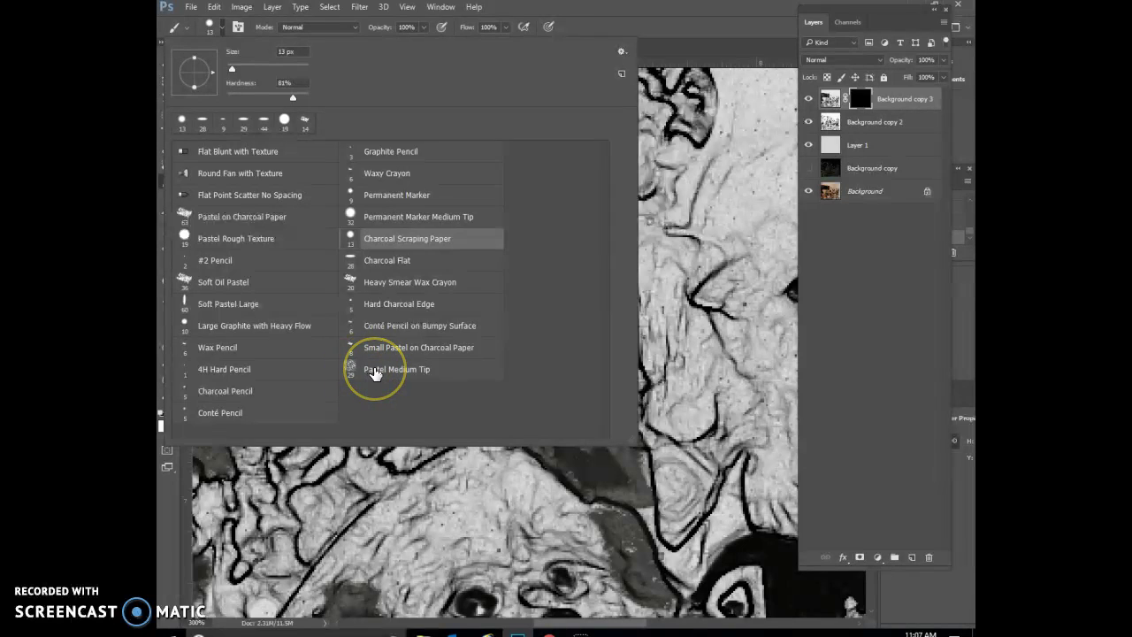
left_click(405, 269)
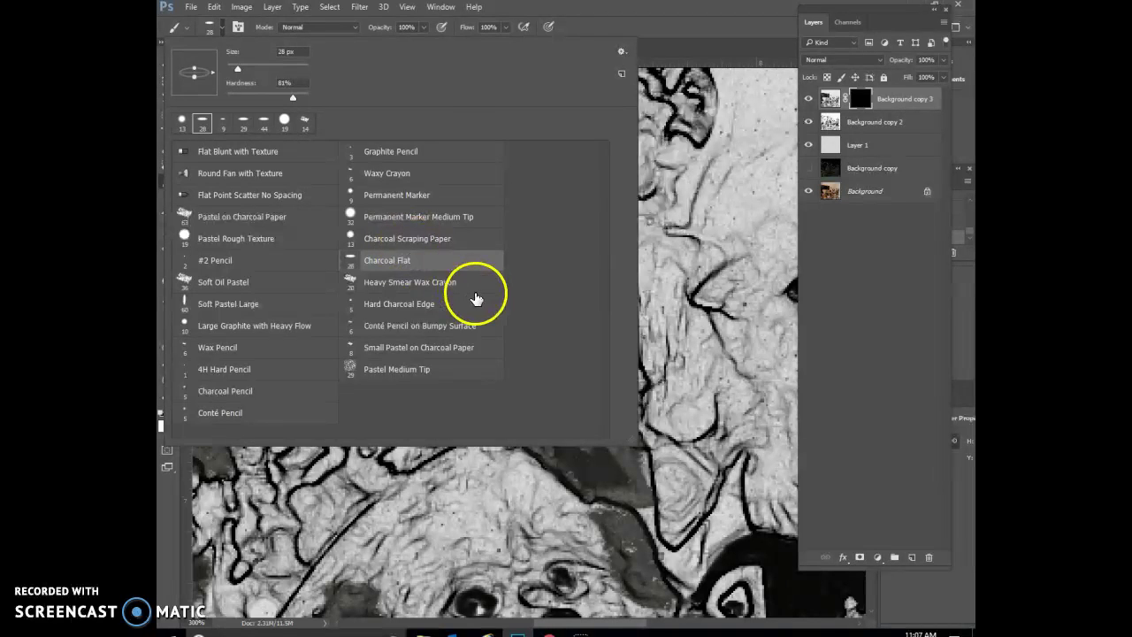
Try the Charcoal Flat brush on the front dog's forehead in the mask and undo the last stroke
left_click(483, 502)
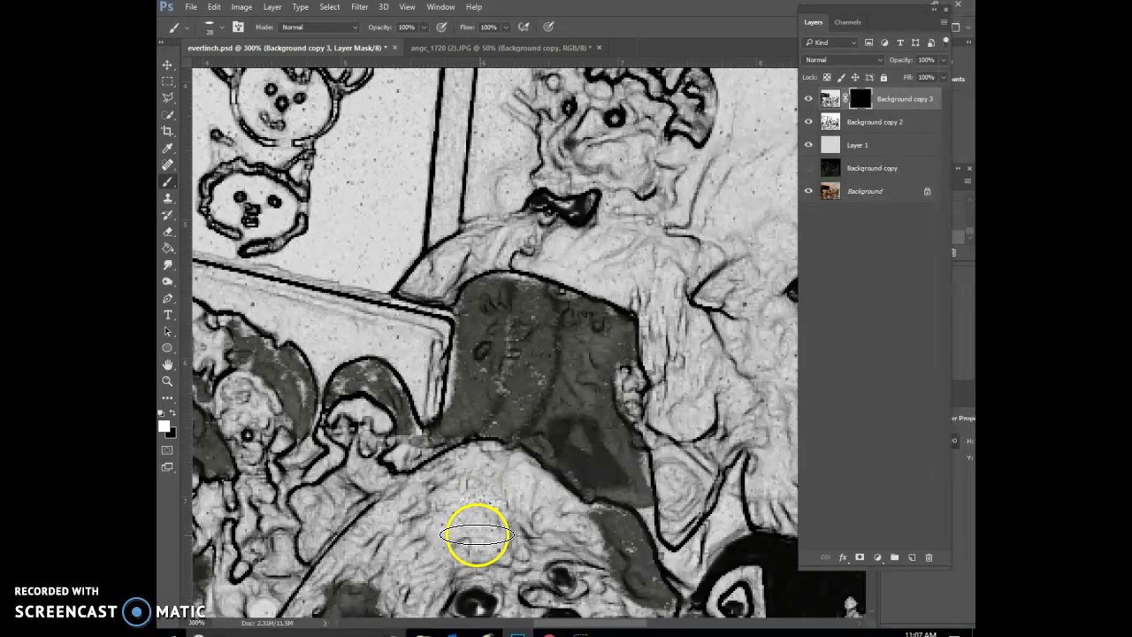
left_click_drag(478, 534, 409, 503)
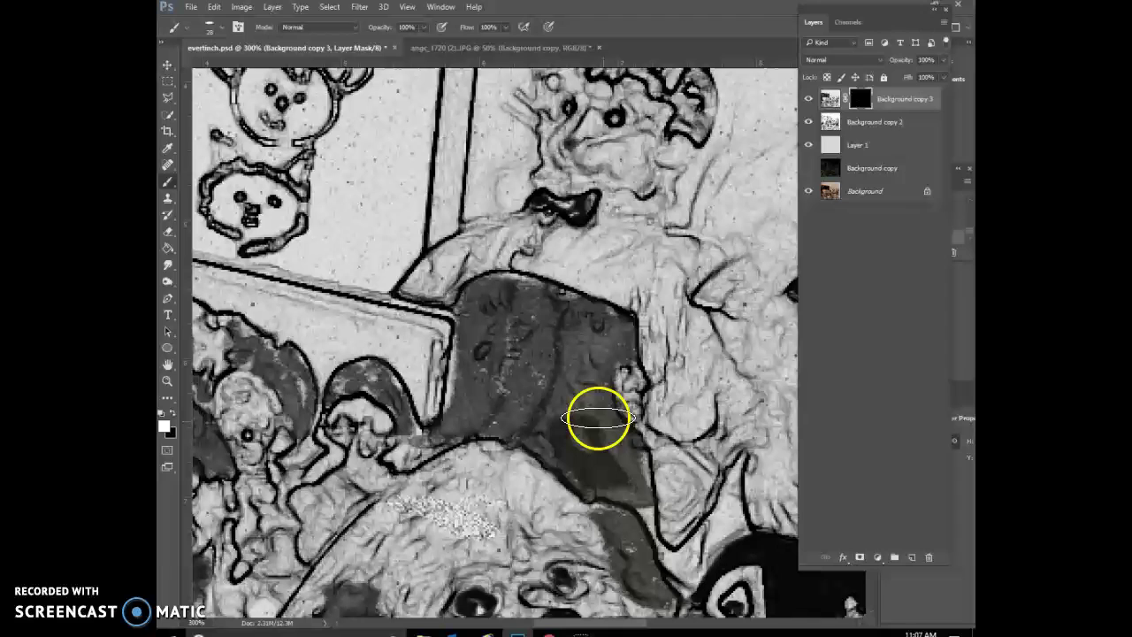
mouse_move(597, 417)
left_mouse_down()
mouse_move(606, 494)
mouse_move(524, 533)
mouse_move(443, 516)
mouse_move(476, 542)
mouse_move(454, 521)
left_mouse_up()
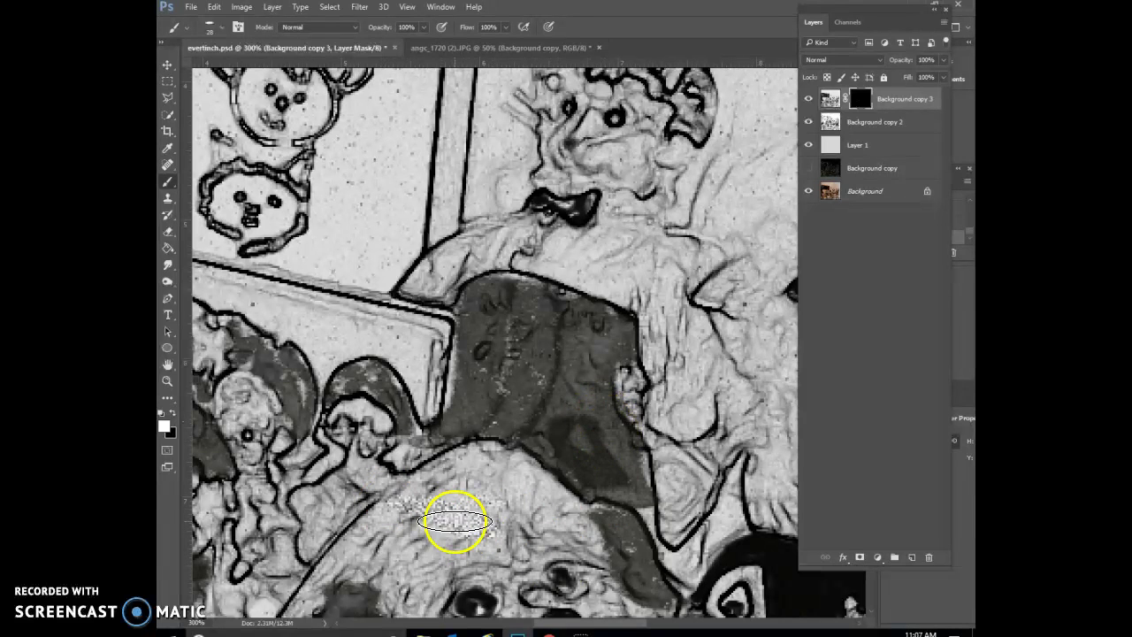
left_click(215, 8)
left_click(219, 22)
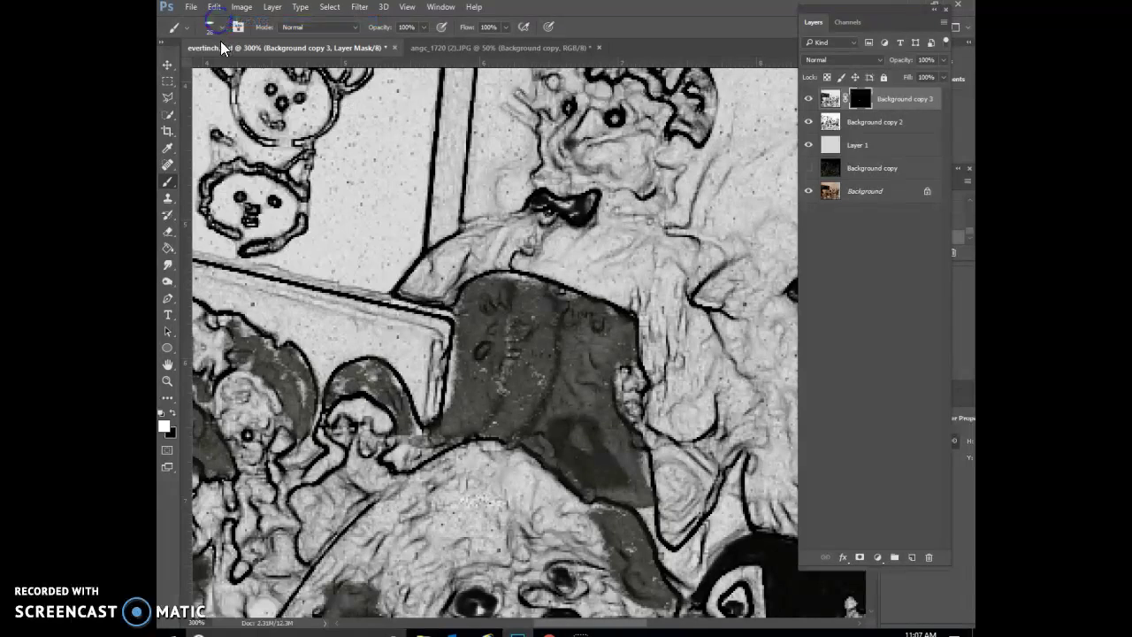
Set the Charcoal Flat brush to a size of 12 px, 53% opacity and 50% flow
left_click(210, 27)
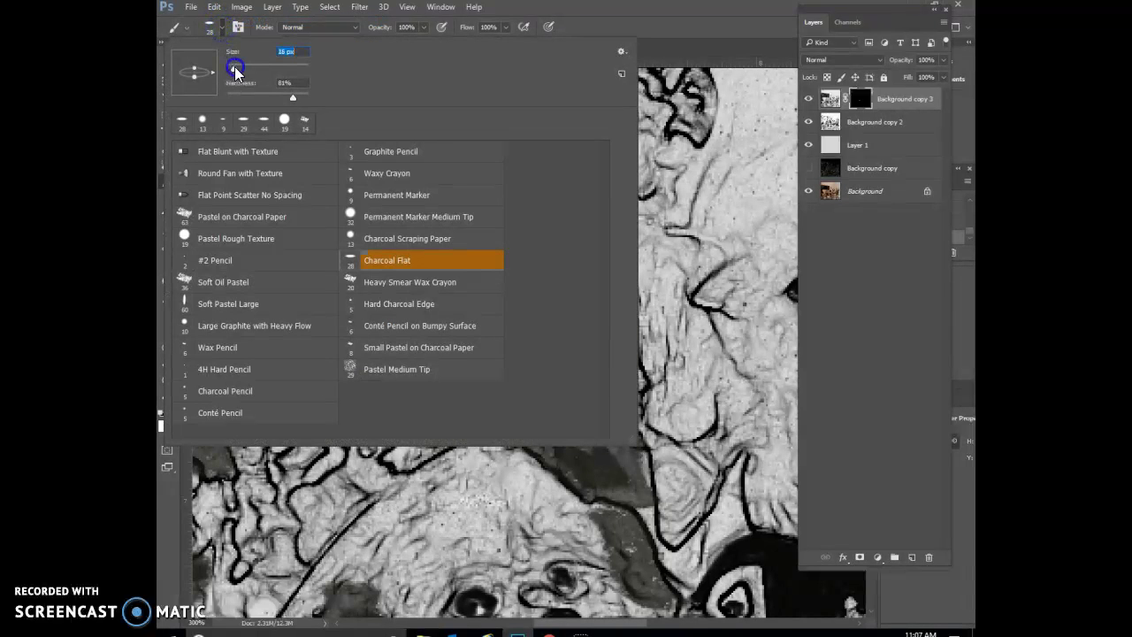
left_click_drag(234, 66, 232, 66)
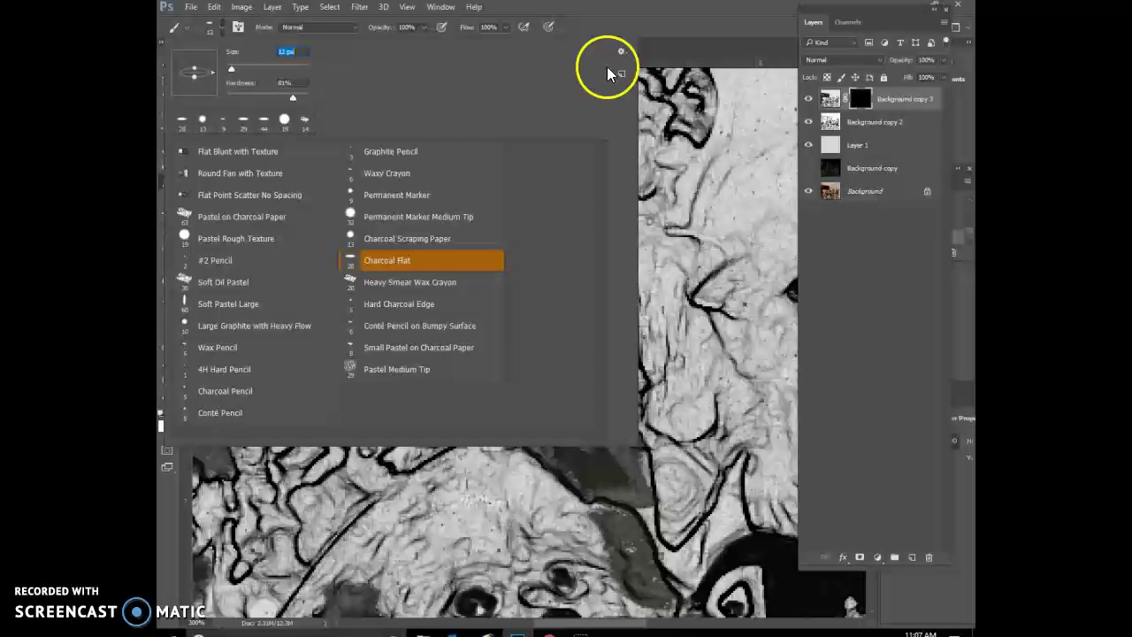
left_click(647, 12)
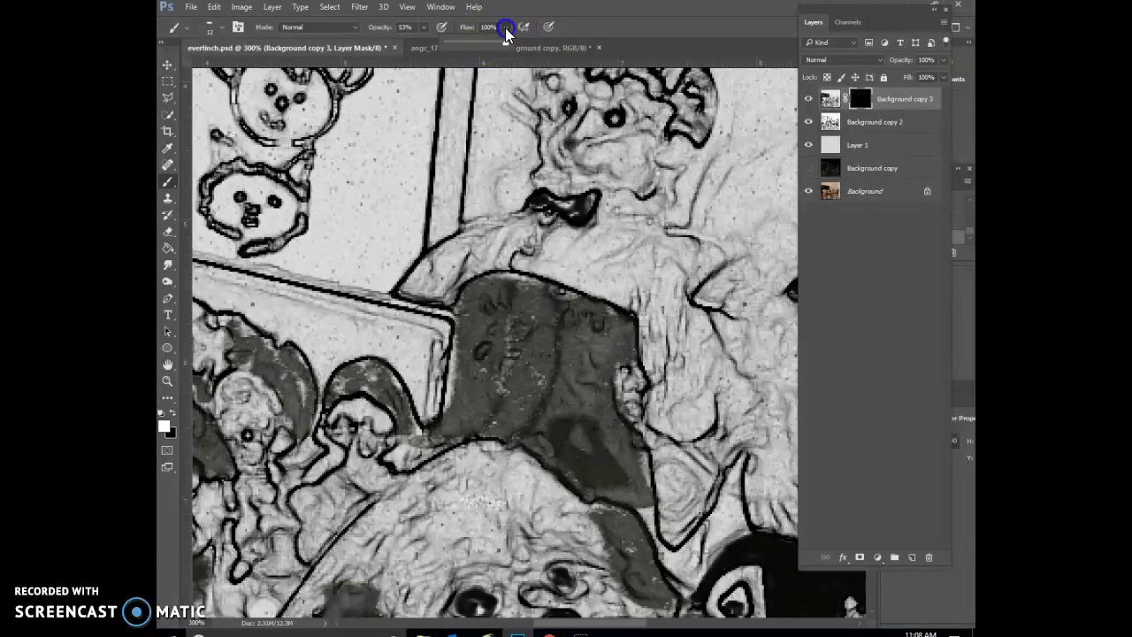
left_click_drag(505, 27, 478, 40)
Paint white charcoal texture on the mask over the front dog's forehead, undoing the stroke that runs onto the dark vest above
mouse_move(503, 535)
left_mouse_down()
mouse_move(474, 504)
mouse_move(412, 488)
left_mouse_up()
mouse_move(476, 532)
left_mouse_down()
mouse_move(460, 486)
mouse_move(475, 535)
mouse_move(498, 464)
mouse_move(505, 547)
mouse_move(523, 509)
left_mouse_up()
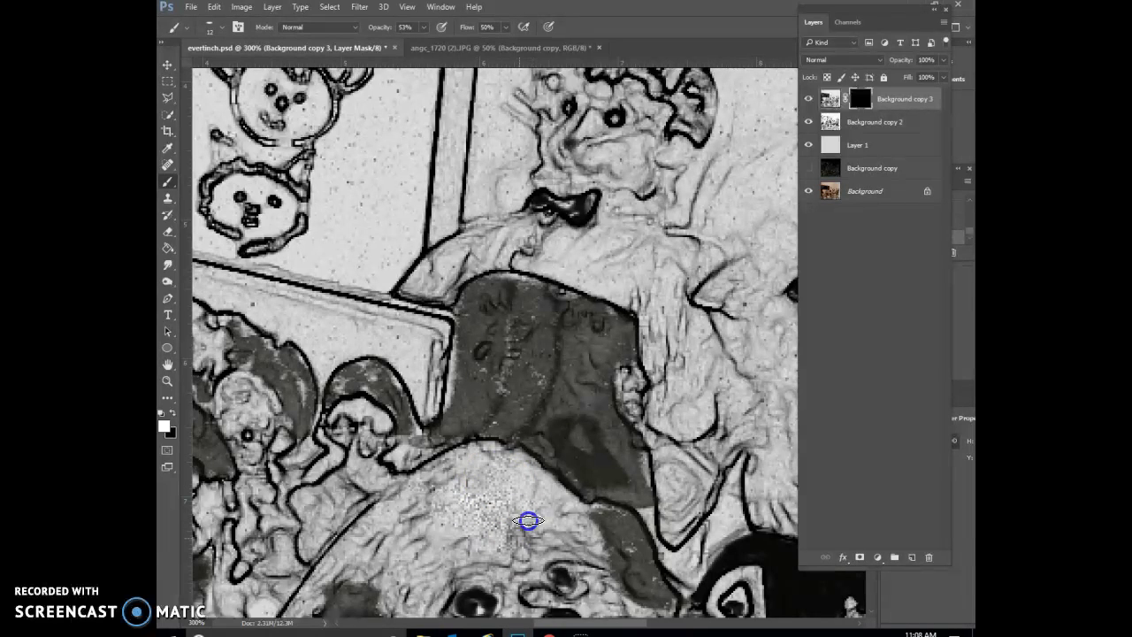
left_click(551, 488)
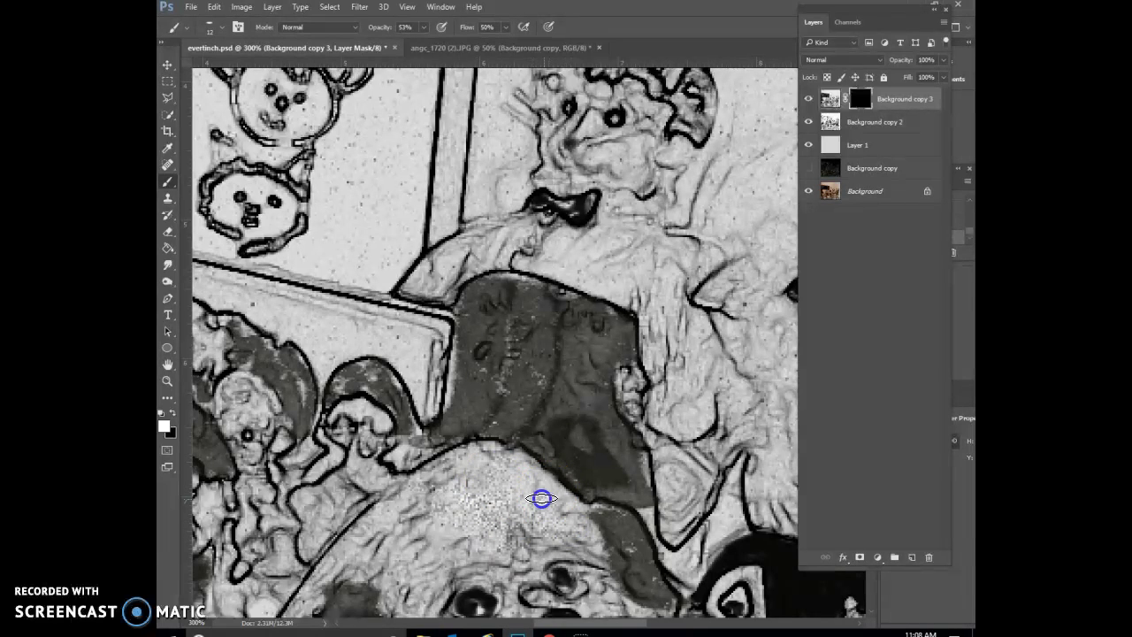
left_click_drag(514, 482, 463, 423)
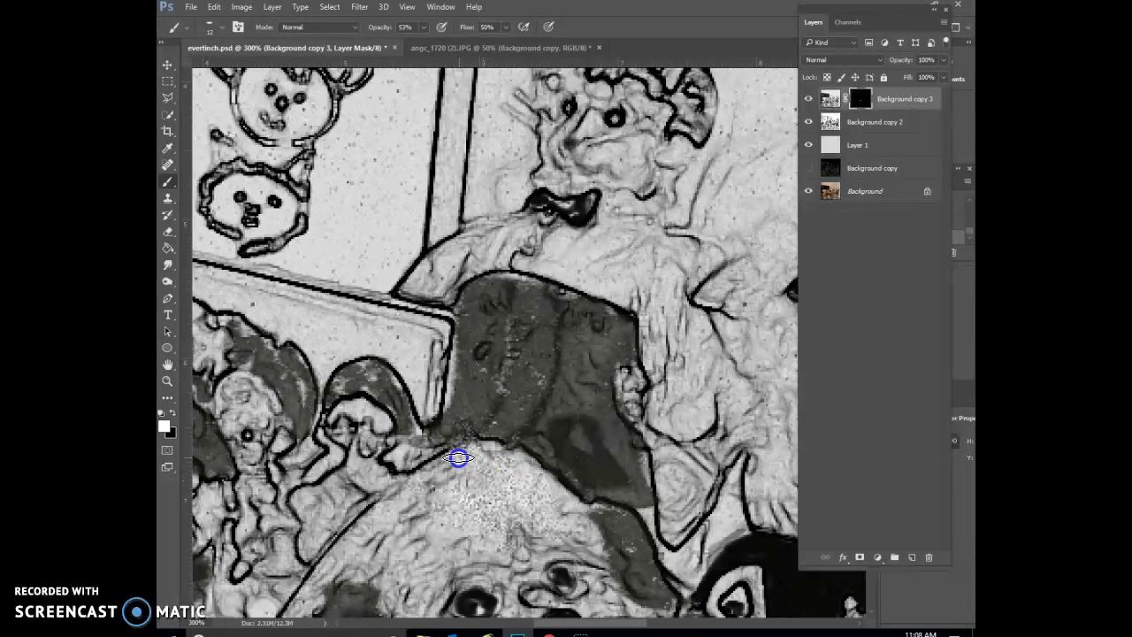
left_click(215, 7)
left_click(416, 404)
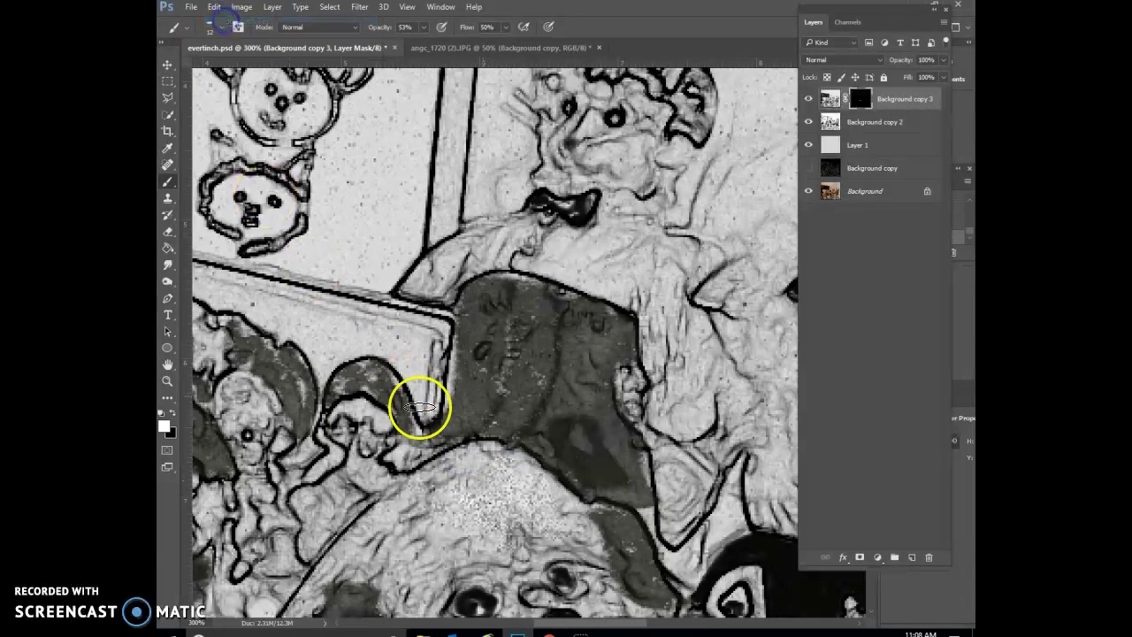
Extend the charcoal texture across the rest of the front dog's head and down beside its dark ear
left_click(478, 485)
mouse_move(478, 486)
left_mouse_down()
mouse_move(435, 455)
mouse_move(449, 473)
mouse_move(409, 473)
left_mouse_up()
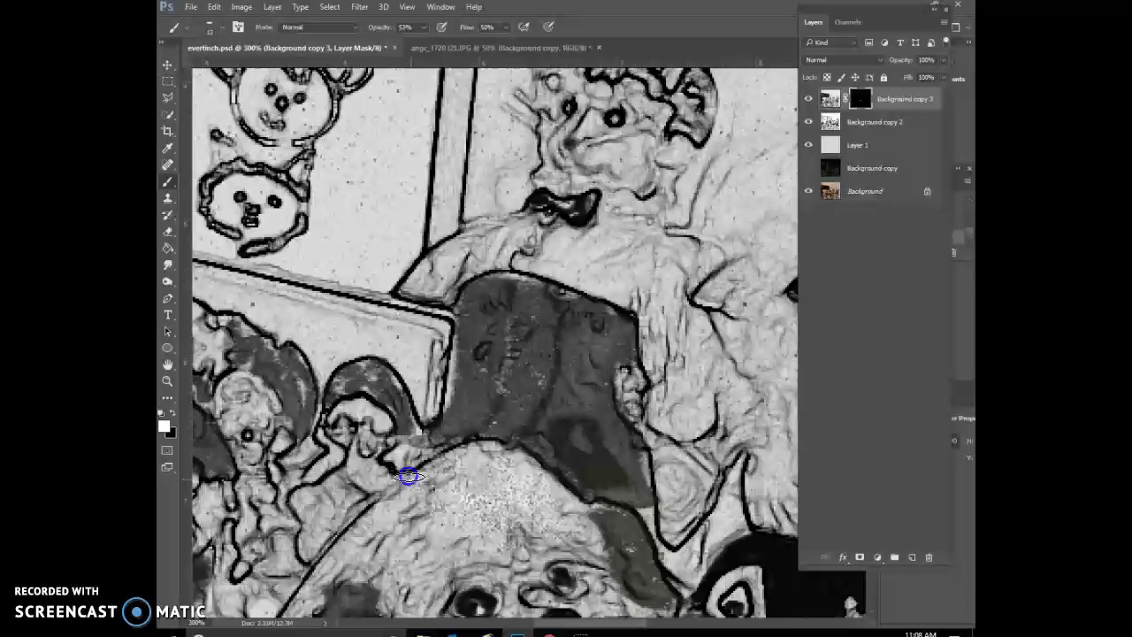
left_click(459, 516)
left_click_drag(410, 525, 454, 528)
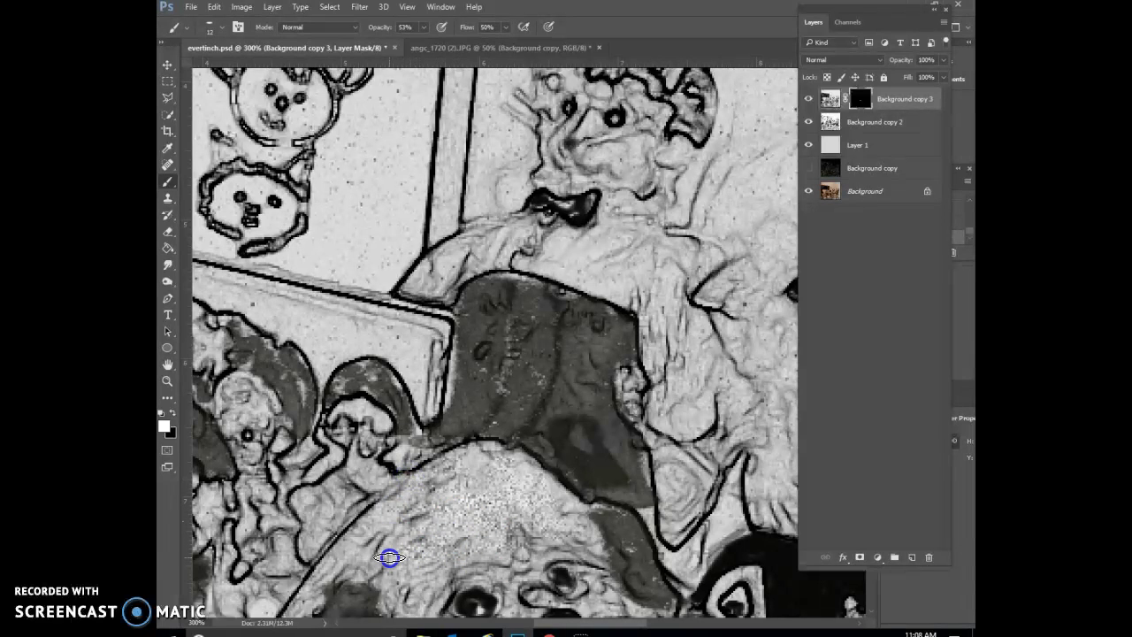
mouse_move(389, 557)
left_mouse_down()
mouse_move(373, 531)
mouse_move(376, 501)
mouse_move(342, 546)
mouse_move(368, 527)
mouse_move(351, 557)
mouse_move(449, 542)
mouse_move(406, 598)
left_mouse_up()
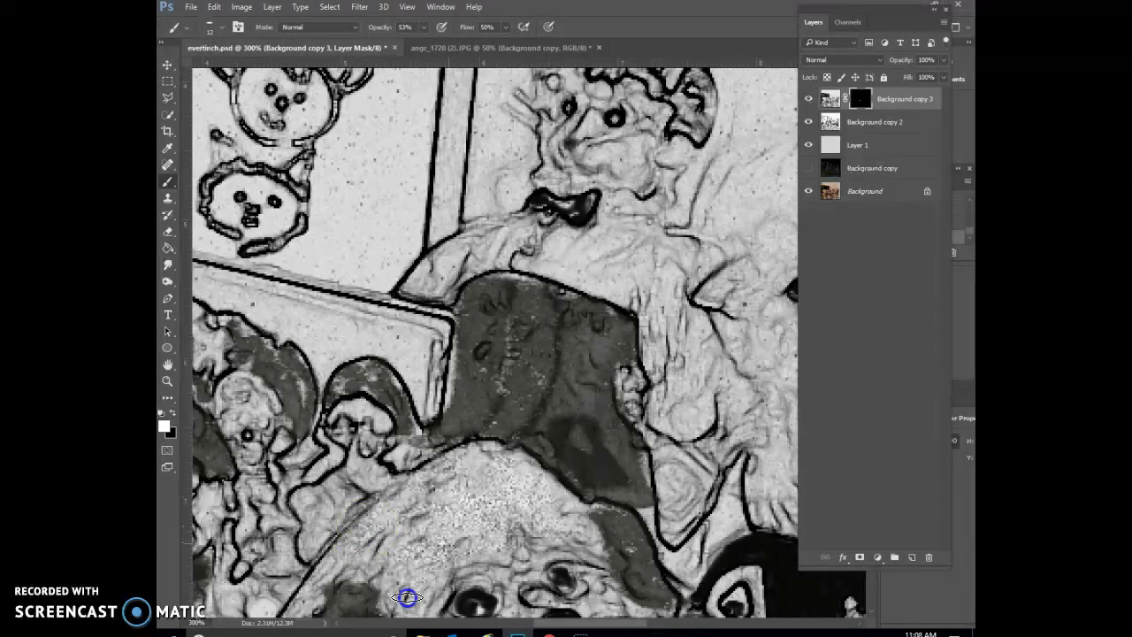
left_click(585, 527)
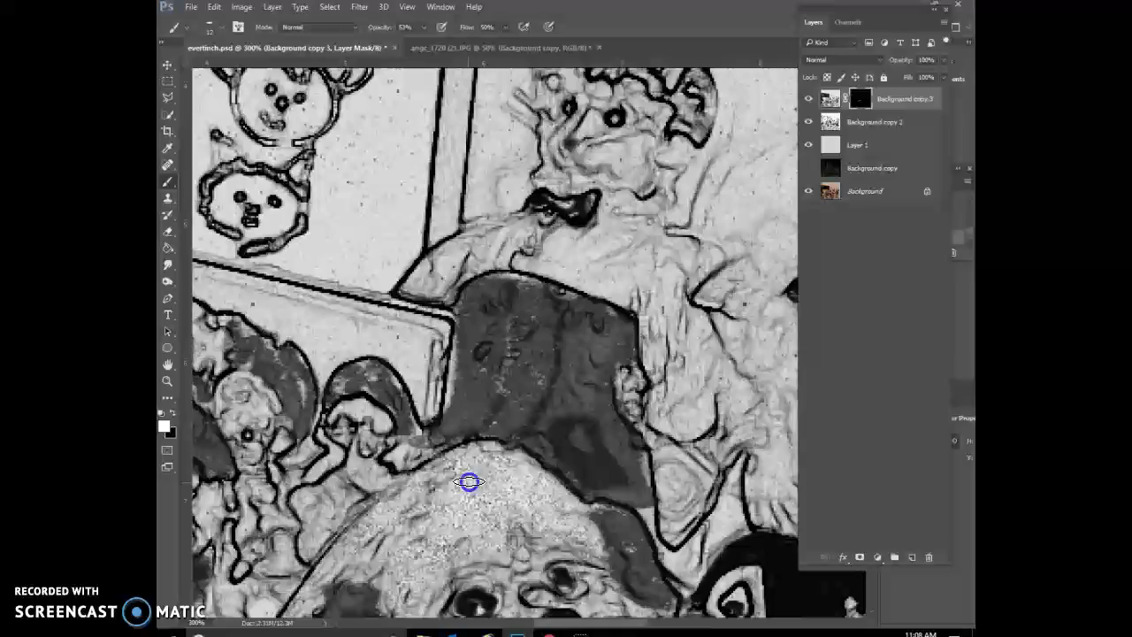
Reduce the view to 200% and brush charcoal texture onto the cat figure's face
left_click_drag(622, 7, 461, 10)
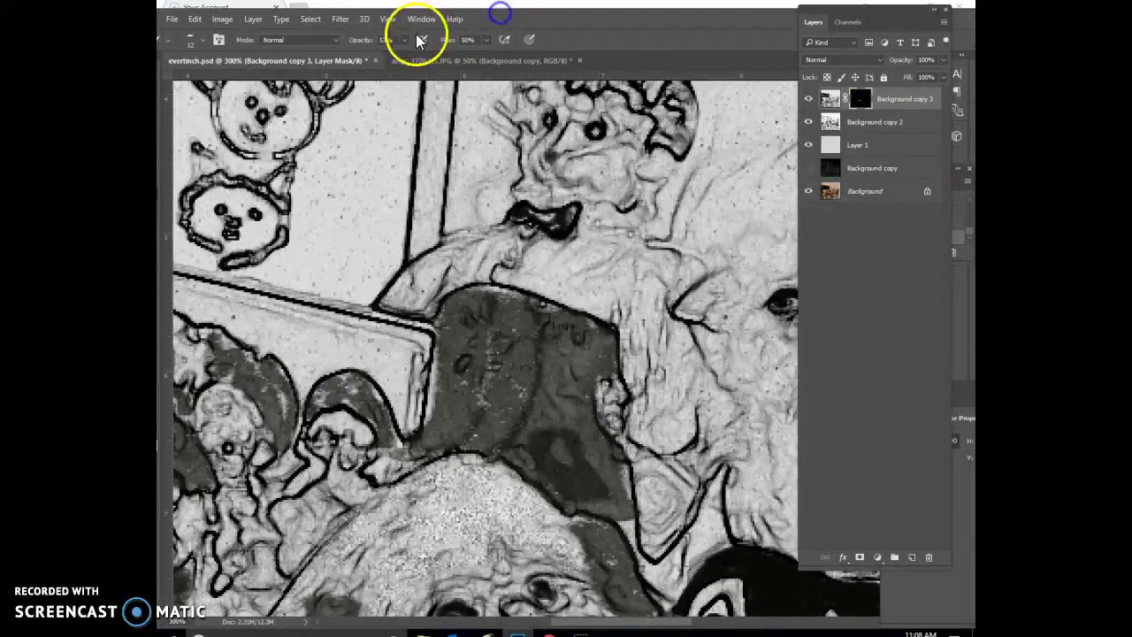
left_click(388, 19)
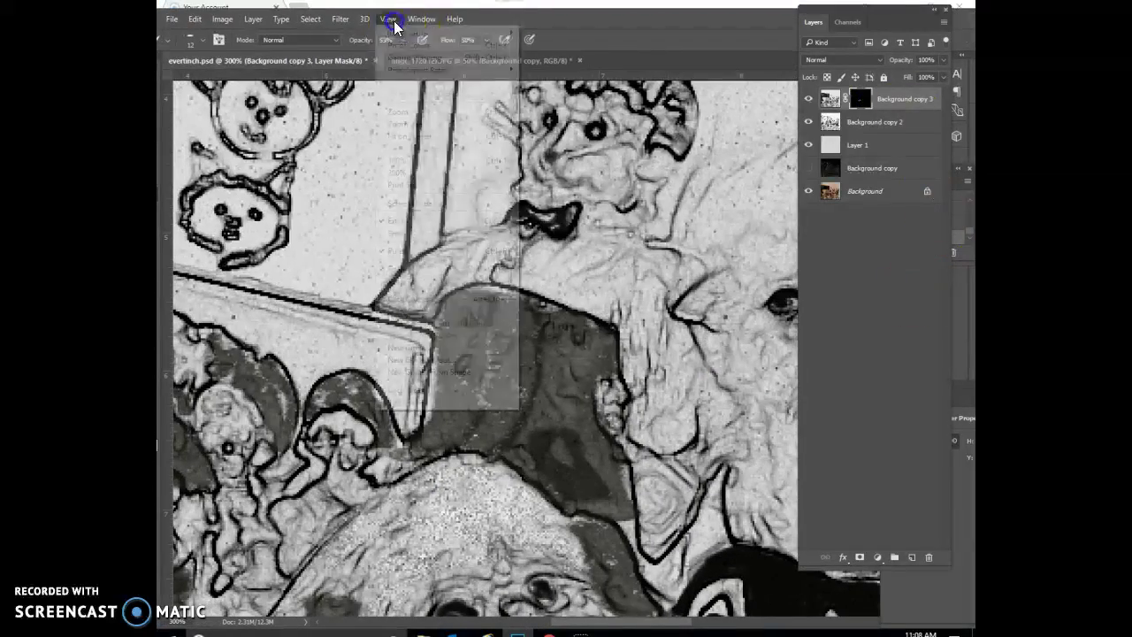
left_click(402, 124)
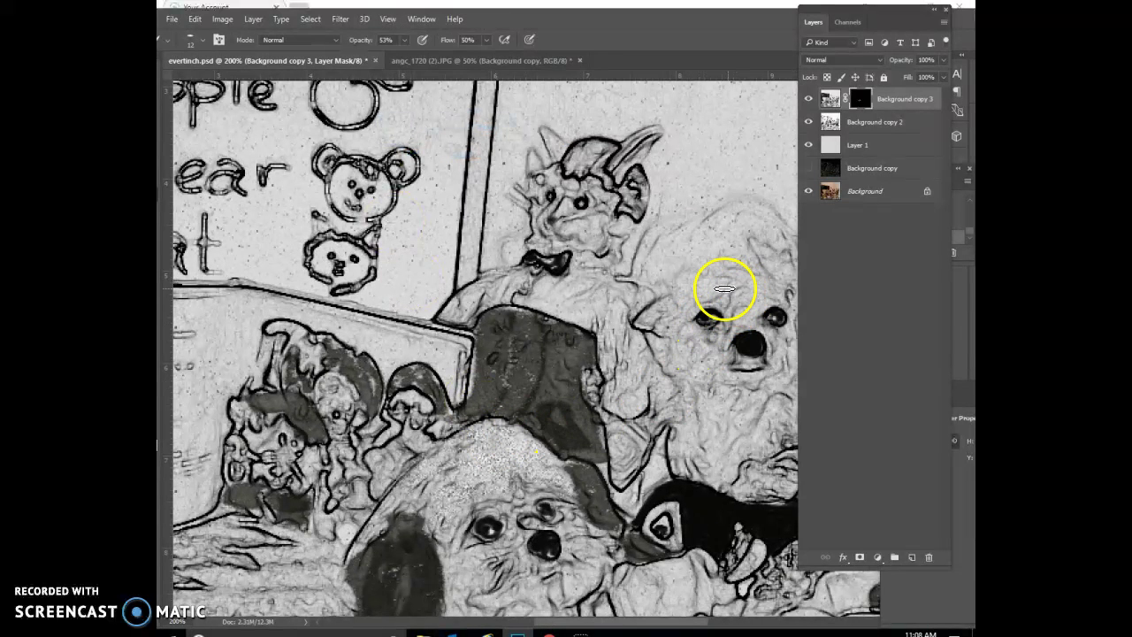
left_click_drag(571, 216, 593, 219)
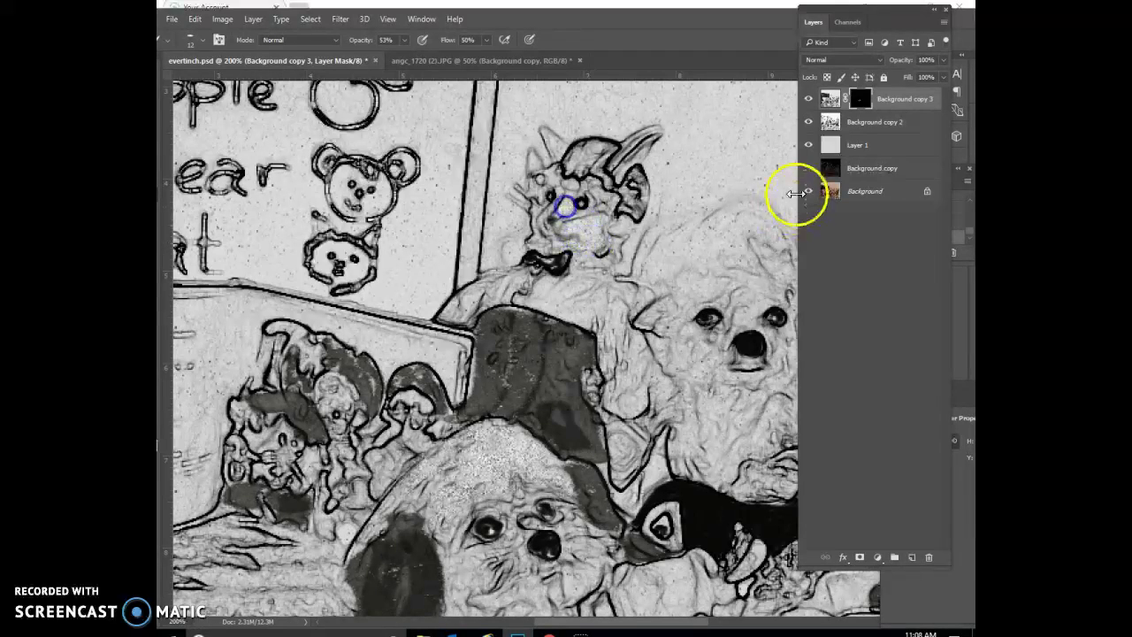
Hide Background copy 3, Background copy 2 and Layer 1 to examine the original photo's shading, and show them again
left_click(808, 98)
left_click(808, 122)
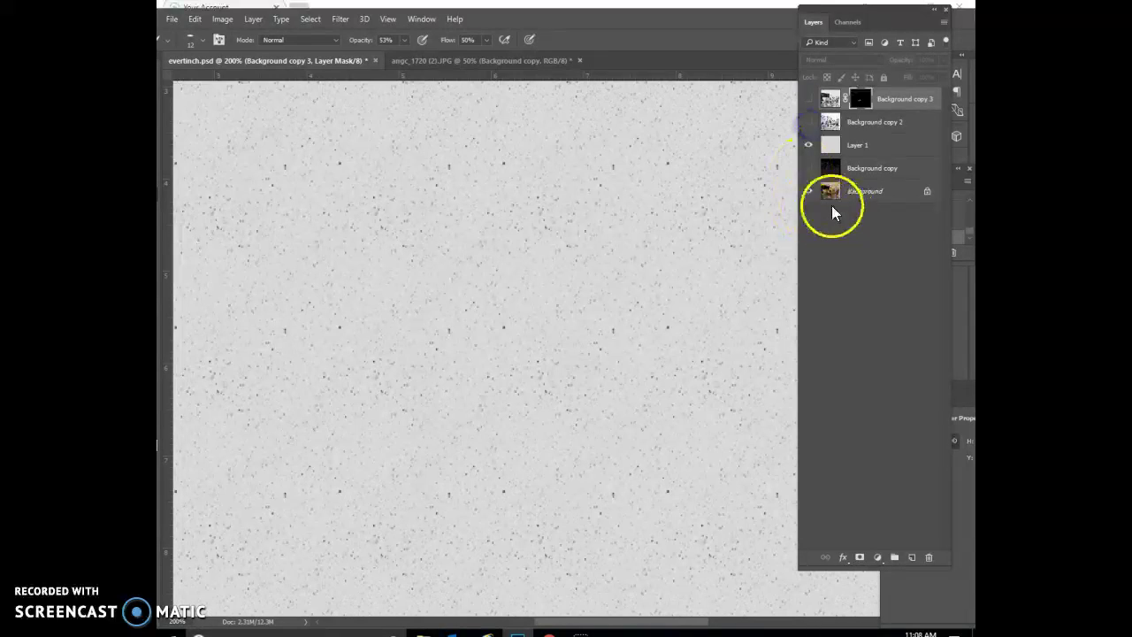
left_click(808, 144)
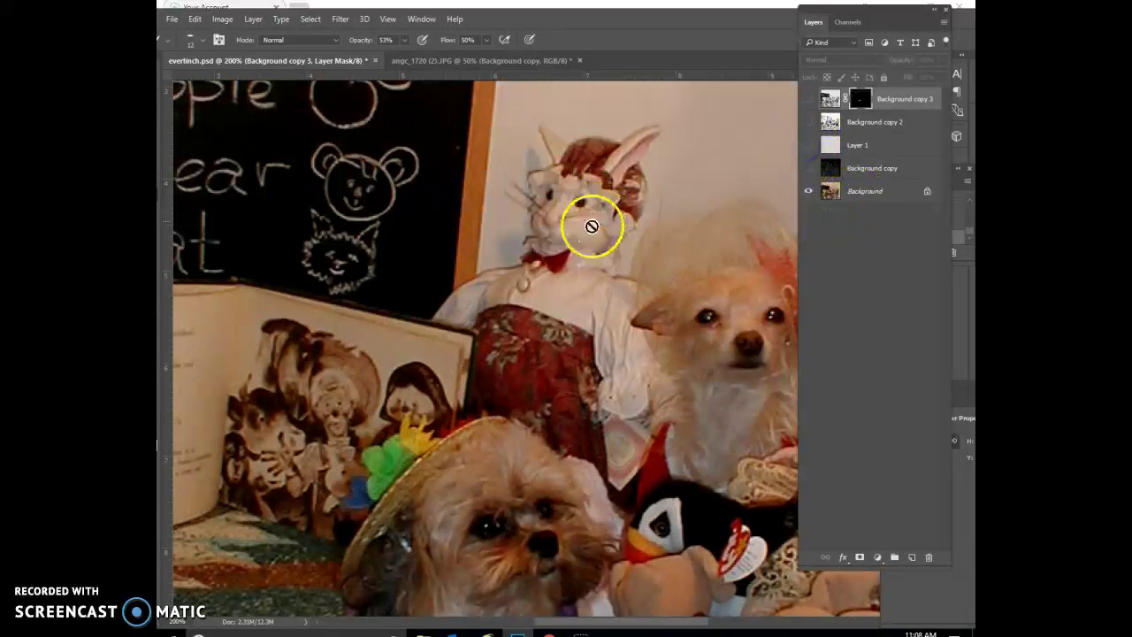
left_click(808, 145)
left_click(808, 122)
left_click(807, 99)
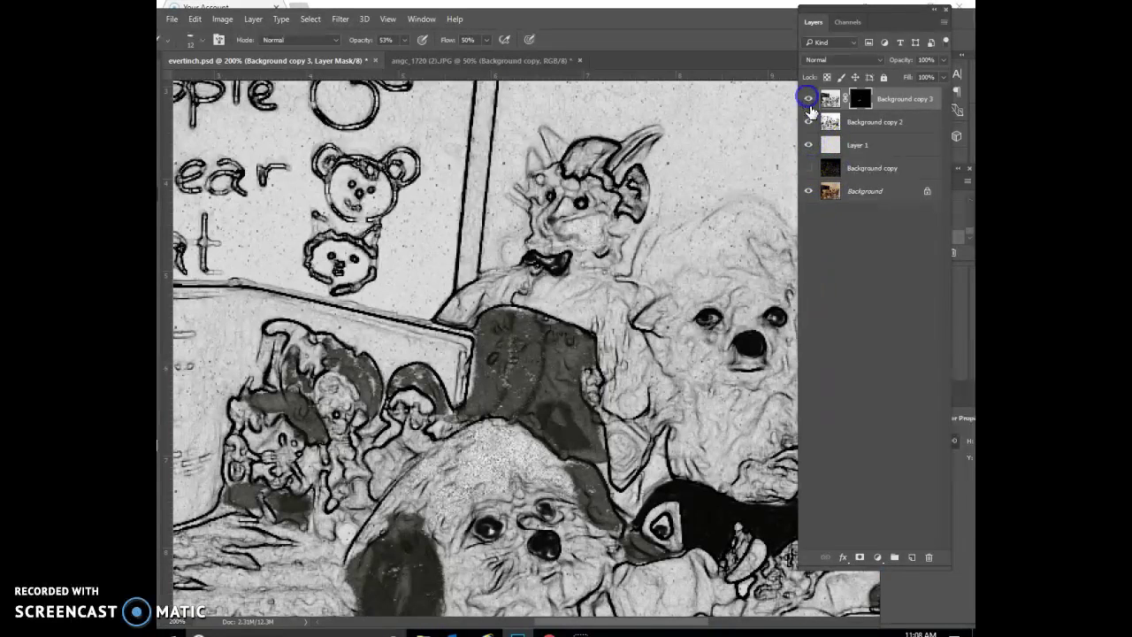
Paint charcoal texture on the mask over the forehead of the dog sitting behind
left_click(685, 302)
left_click_drag(682, 289, 714, 290)
mouse_move(712, 264)
left_mouse_down()
mouse_move(731, 260)
mouse_move(735, 302)
mouse_move(749, 295)
left_mouse_up()
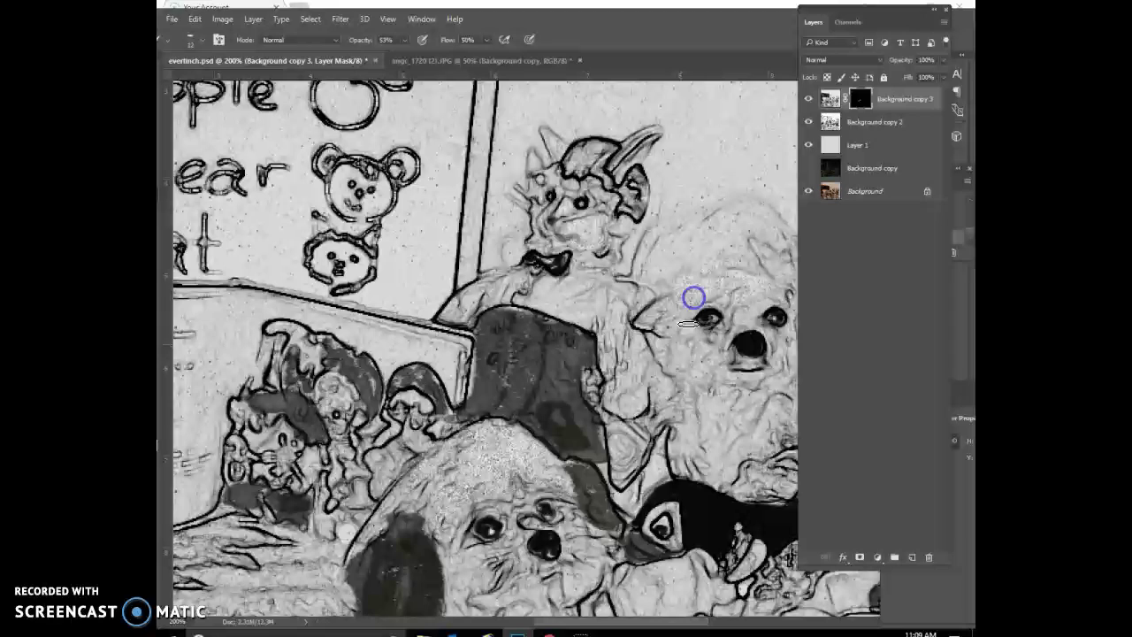
Add charcoal texture to the front dog's face around its eyes, cheeks and muzzle
left_click_drag(563, 621, 588, 613)
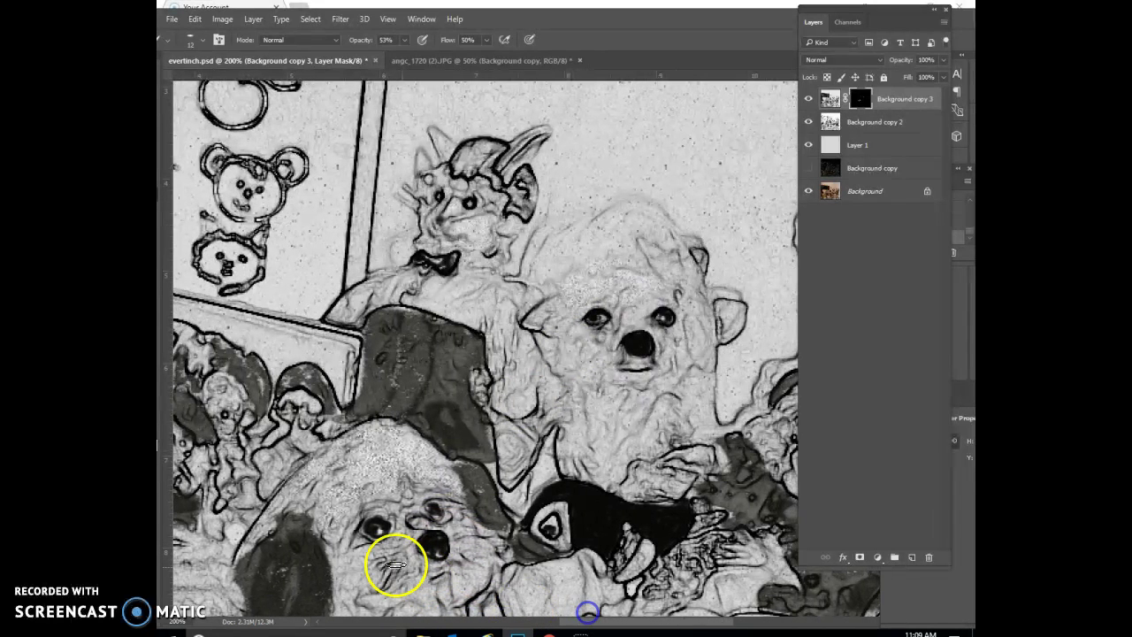
mouse_move(394, 506)
left_mouse_down()
mouse_move(415, 480)
mouse_move(426, 497)
mouse_move(440, 486)
left_mouse_up()
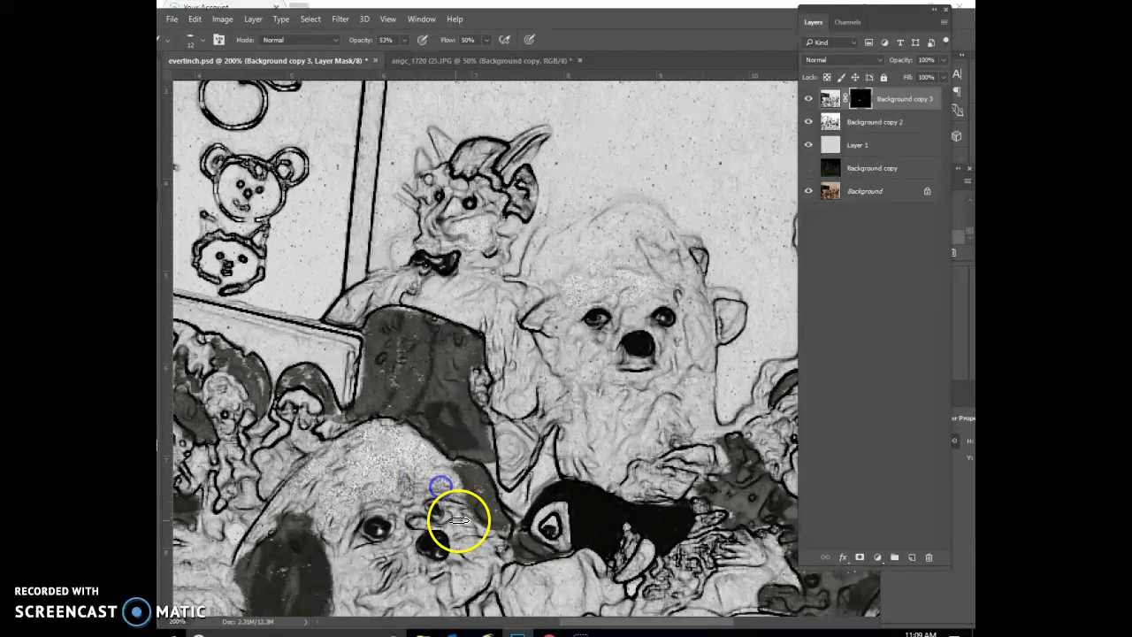
left_click_drag(466, 529, 467, 526)
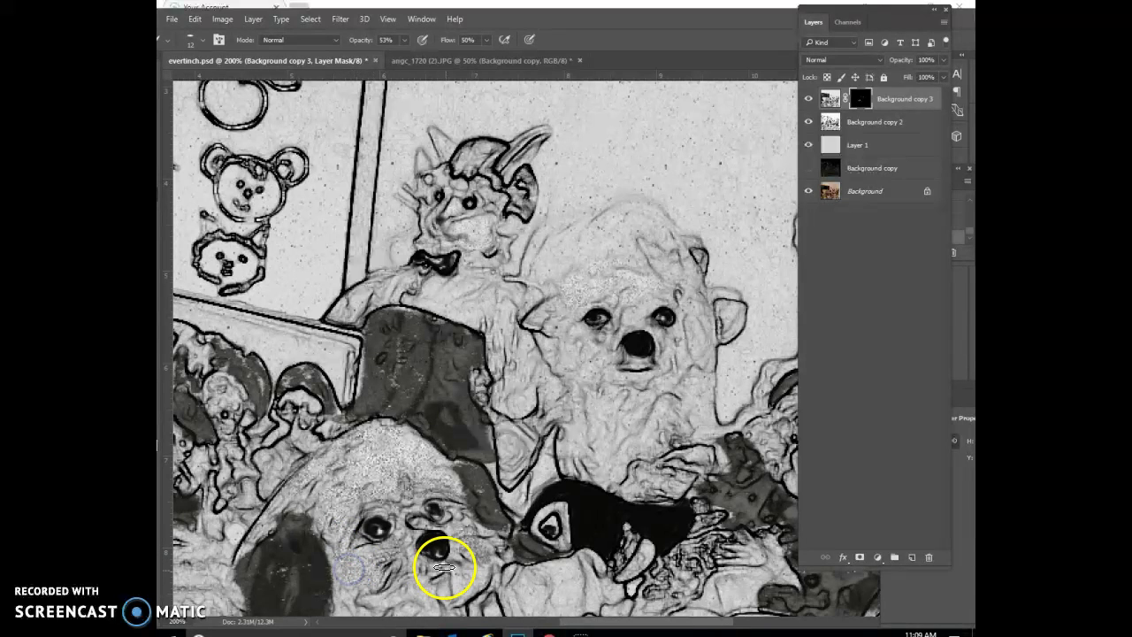
mouse_move(463, 568)
left_mouse_down()
mouse_move(465, 578)
mouse_move(486, 566)
left_mouse_up()
Paint charcoal texture on the mask over the front dog's chin and its large dark ear
mouse_move(406, 591)
left_mouse_down()
mouse_move(343, 561)
mouse_move(303, 576)
left_mouse_up()
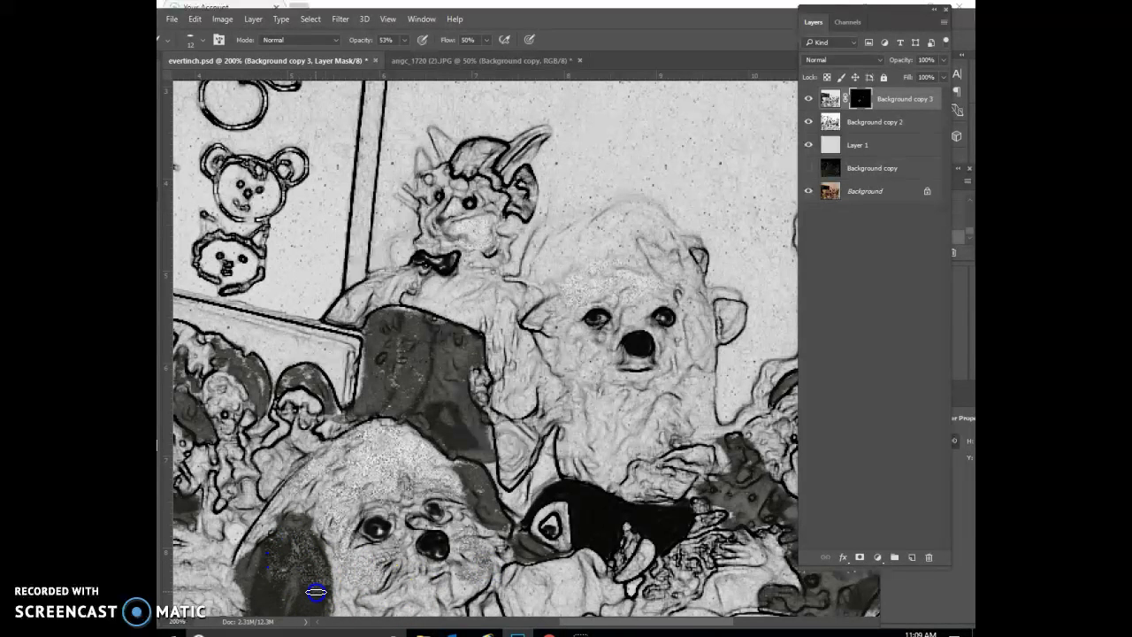
mouse_move(316, 592)
left_mouse_down()
mouse_move(274, 582)
mouse_move(256, 545)
left_mouse_up()
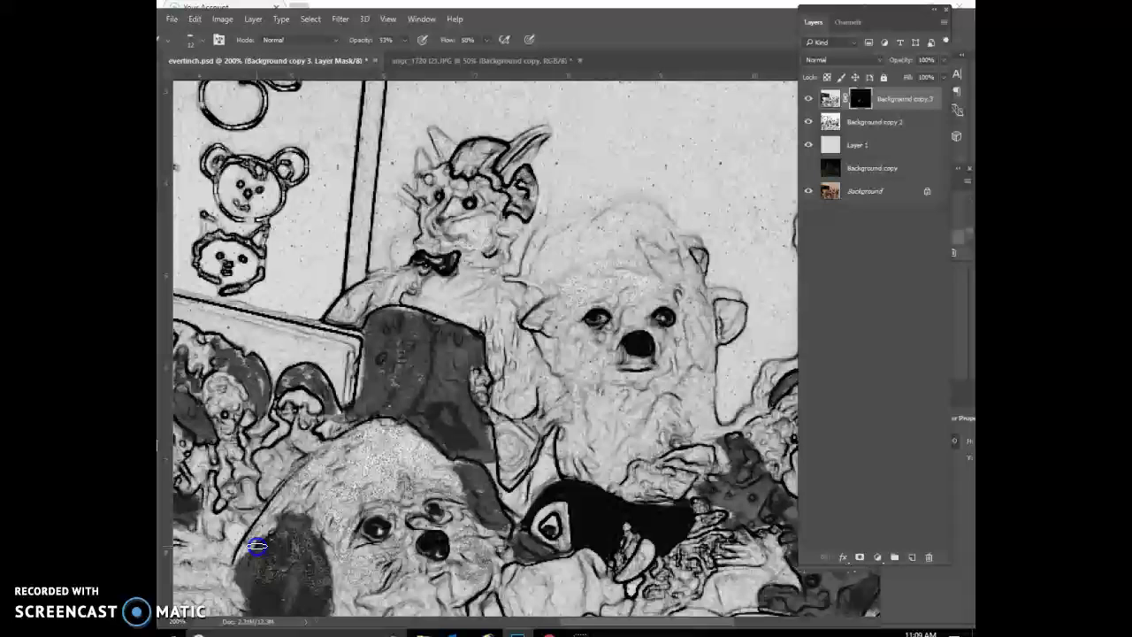
left_click(301, 591)
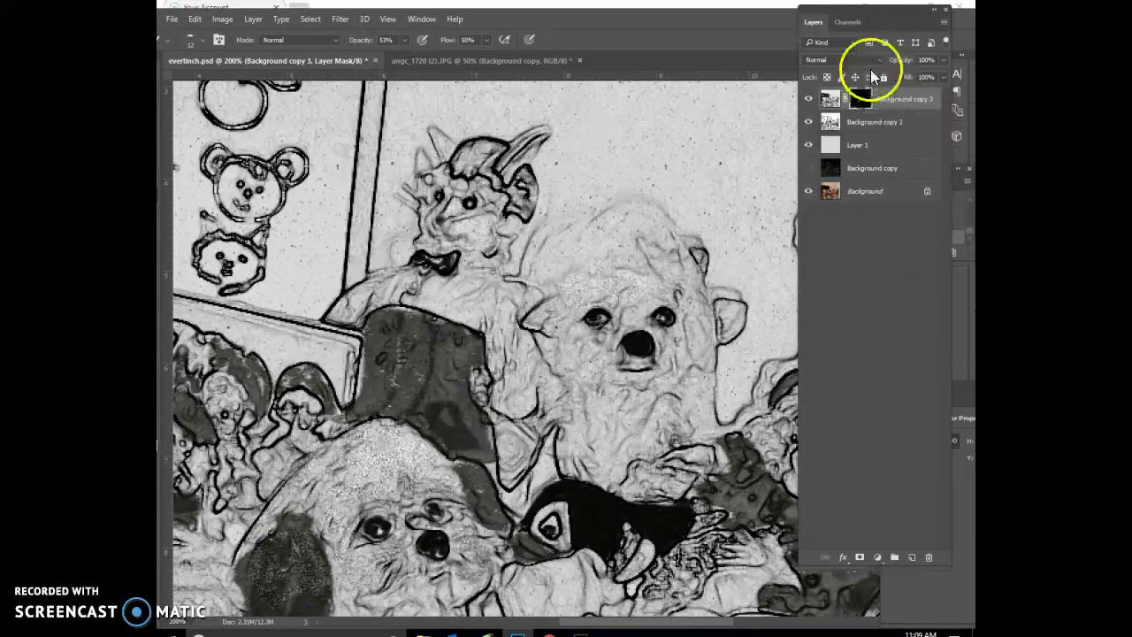
left_click(295, 527)
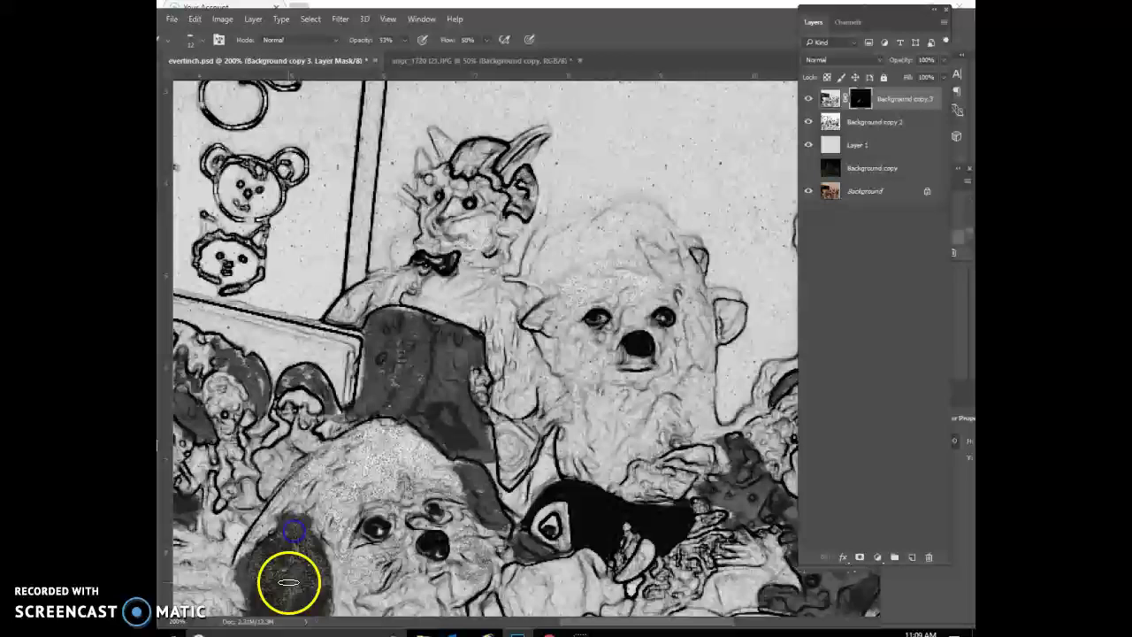
Brush charcoal texture across the dark shape behind the front dog and down onto the dog's other ear
left_click(383, 322)
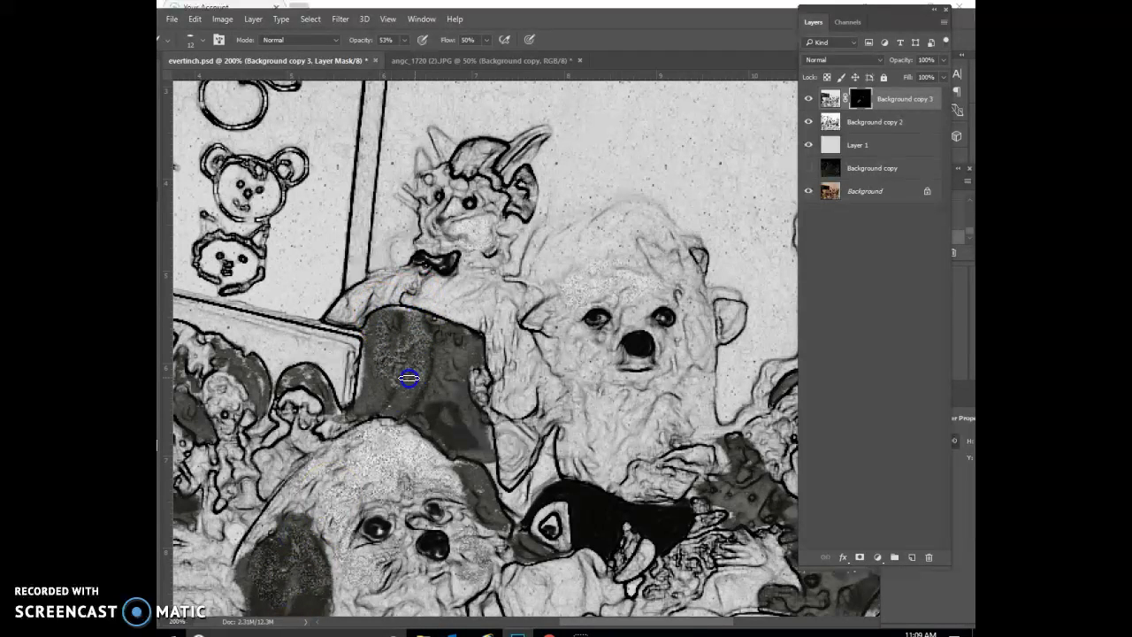
left_click(416, 399)
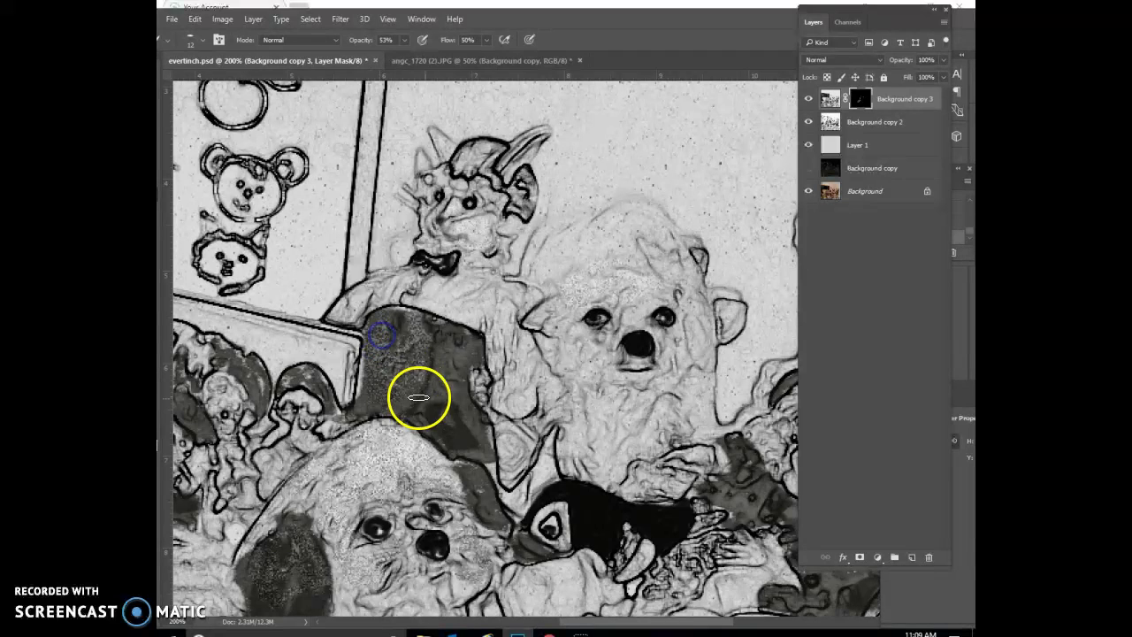
left_click(441, 407)
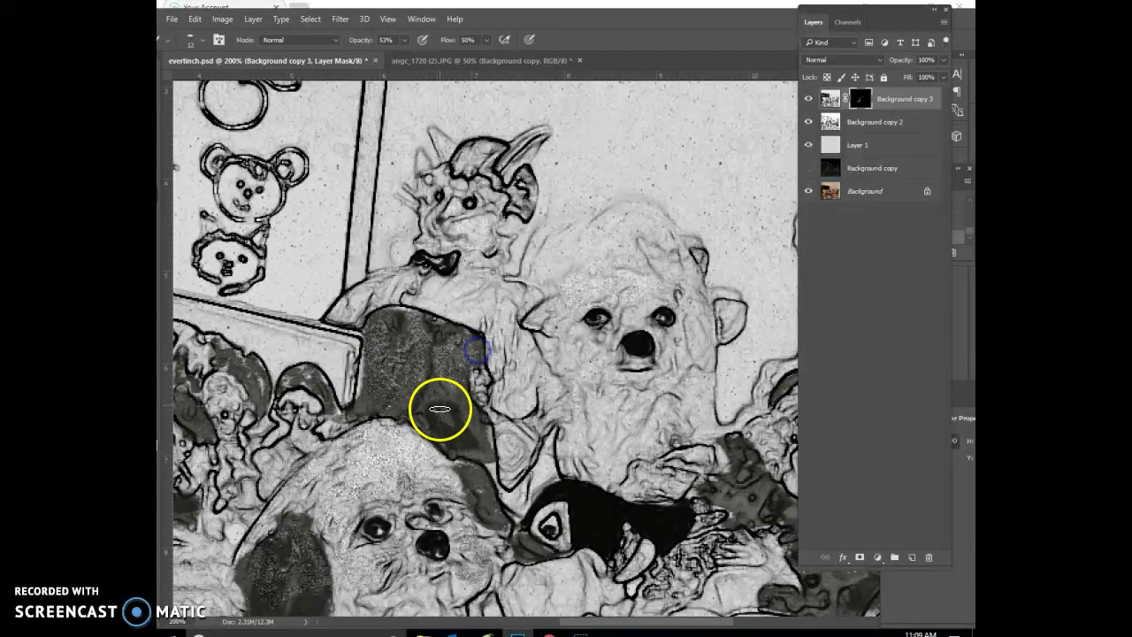
mouse_move(442, 451)
left_mouse_down()
mouse_move(455, 477)
mouse_move(472, 468)
mouse_move(486, 513)
left_mouse_up()
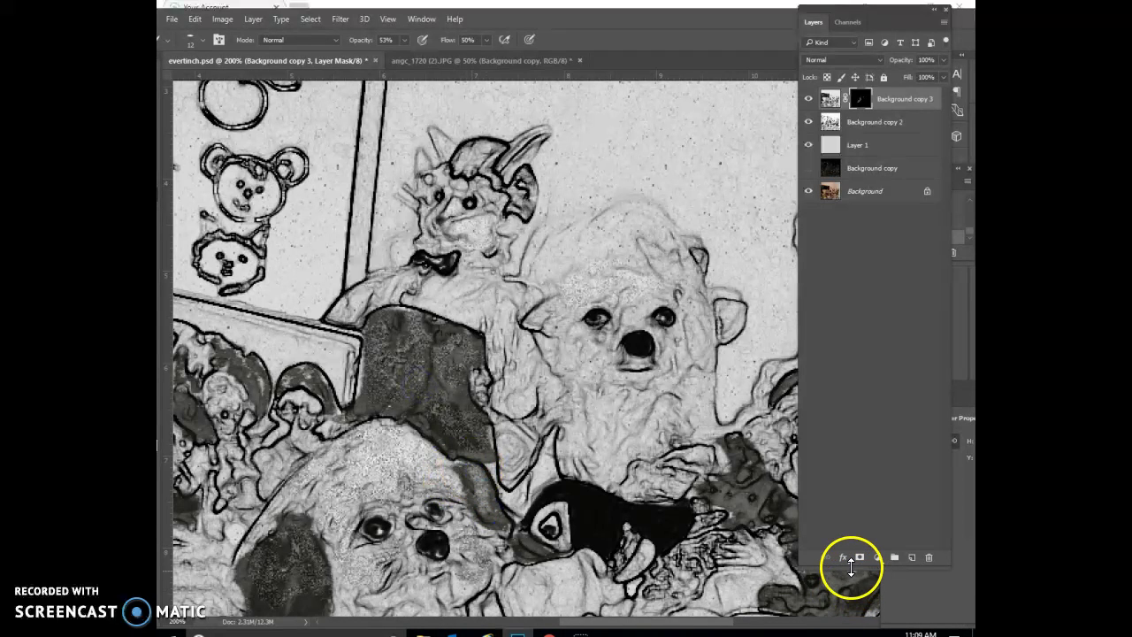
Build up charcoal texture on the front dog's lower cheeks, muzzle, chin and nose
mouse_move(518, 600)
left_mouse_down()
mouse_move(475, 578)
mouse_move(460, 576)
mouse_move(468, 595)
mouse_move(409, 576)
left_mouse_up()
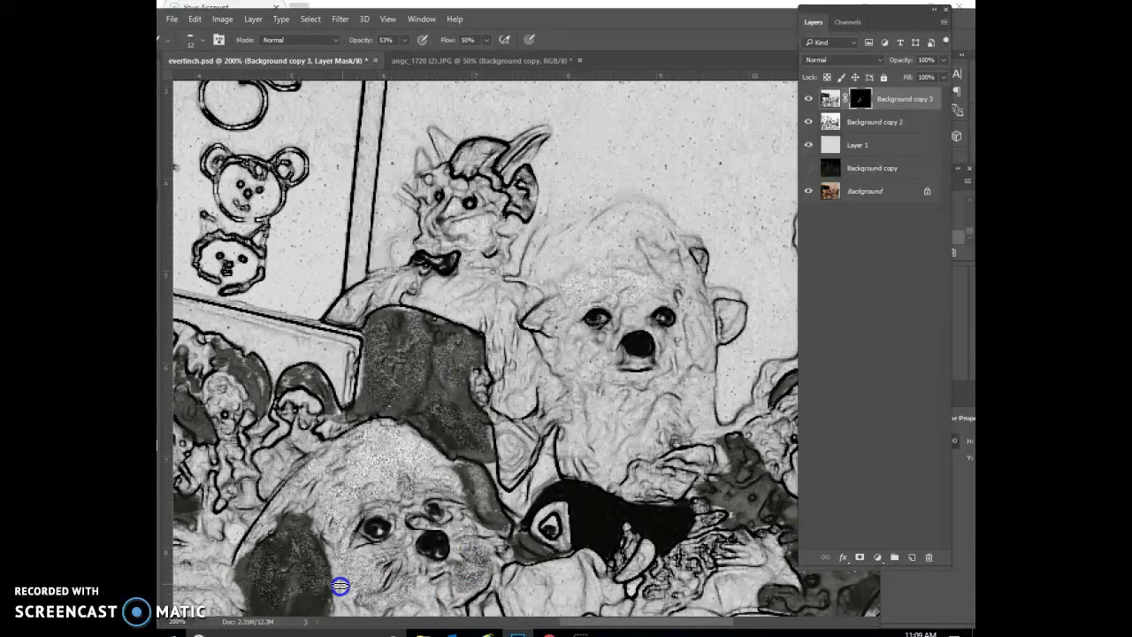
mouse_move(341, 587)
left_mouse_down()
mouse_move(452, 521)
mouse_move(454, 502)
left_mouse_up()
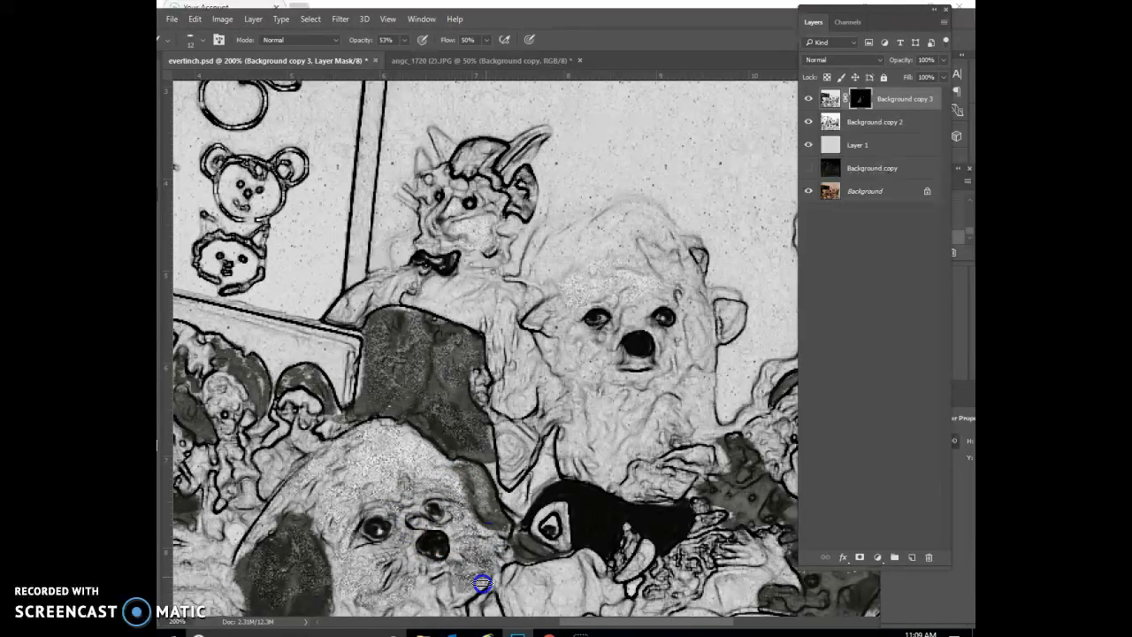
left_click(342, 606)
left_click_drag(346, 576, 371, 573)
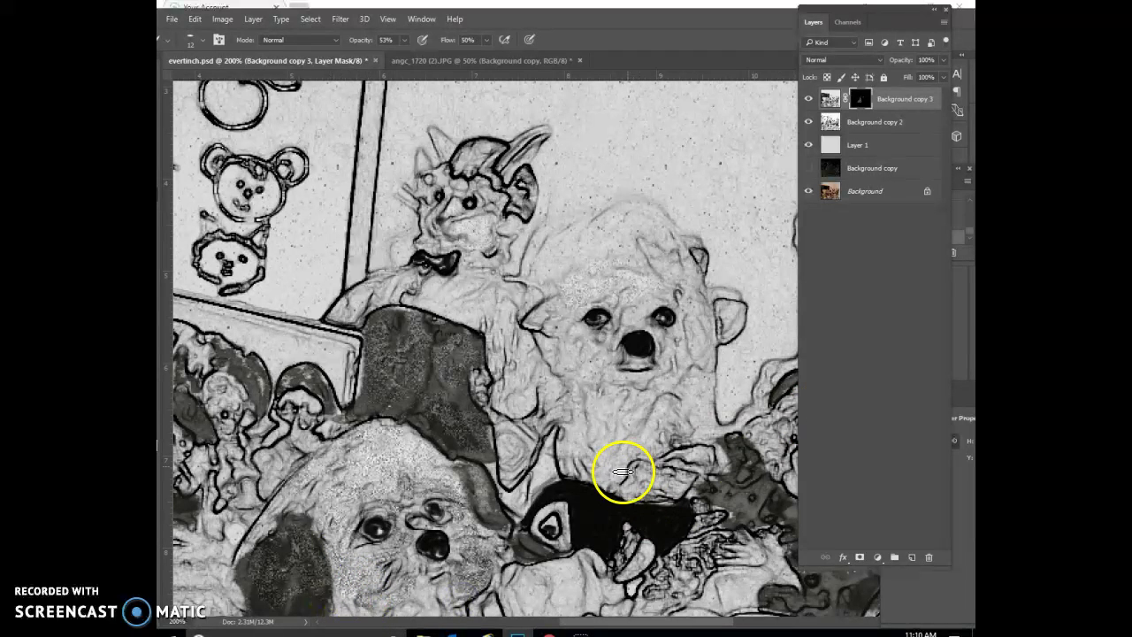
left_click_drag(434, 539, 426, 539)
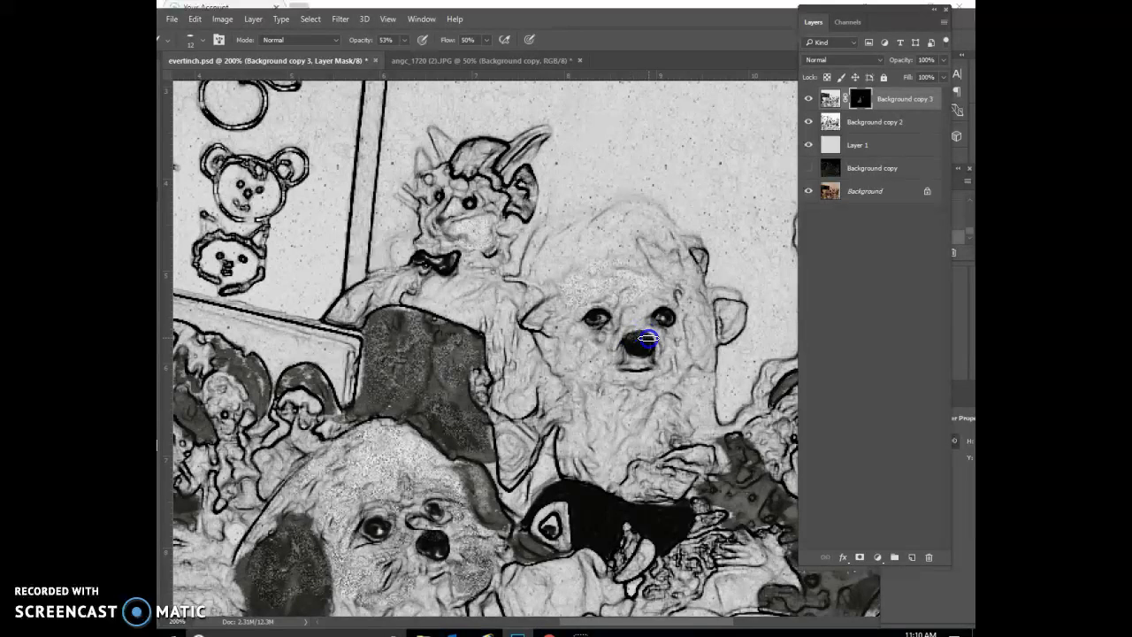
Paint charcoal texture over the rear dog's cheeks, ear and the upper part of its head
mouse_move(592, 354)
left_mouse_down()
mouse_move(572, 333)
mouse_move(626, 324)
left_mouse_up()
left_click(566, 323)
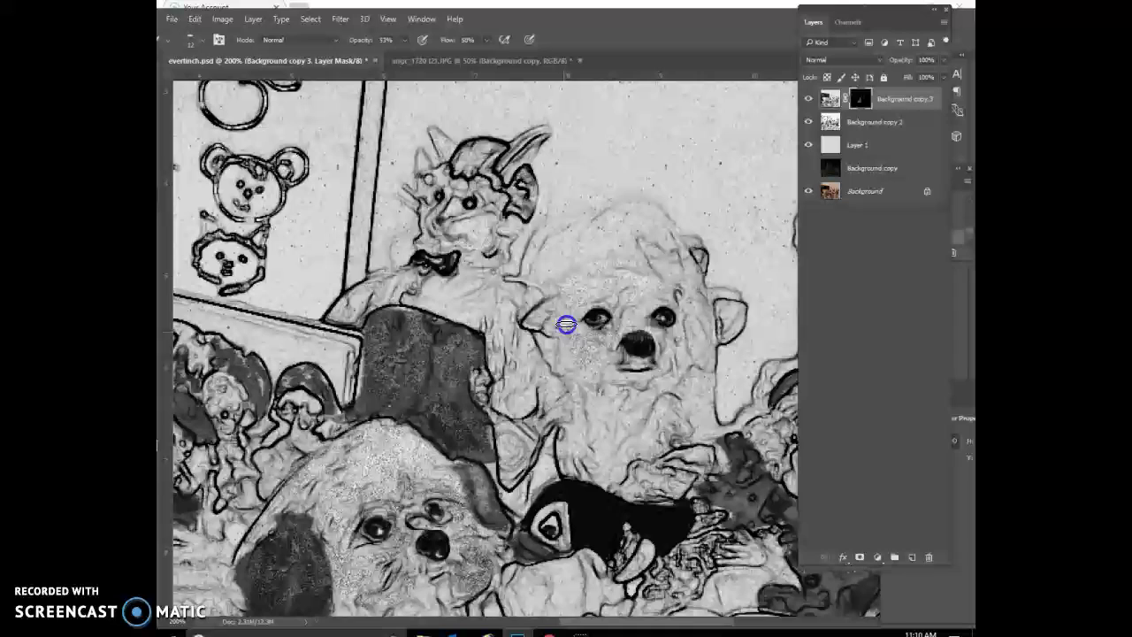
left_click_drag(559, 310, 535, 324)
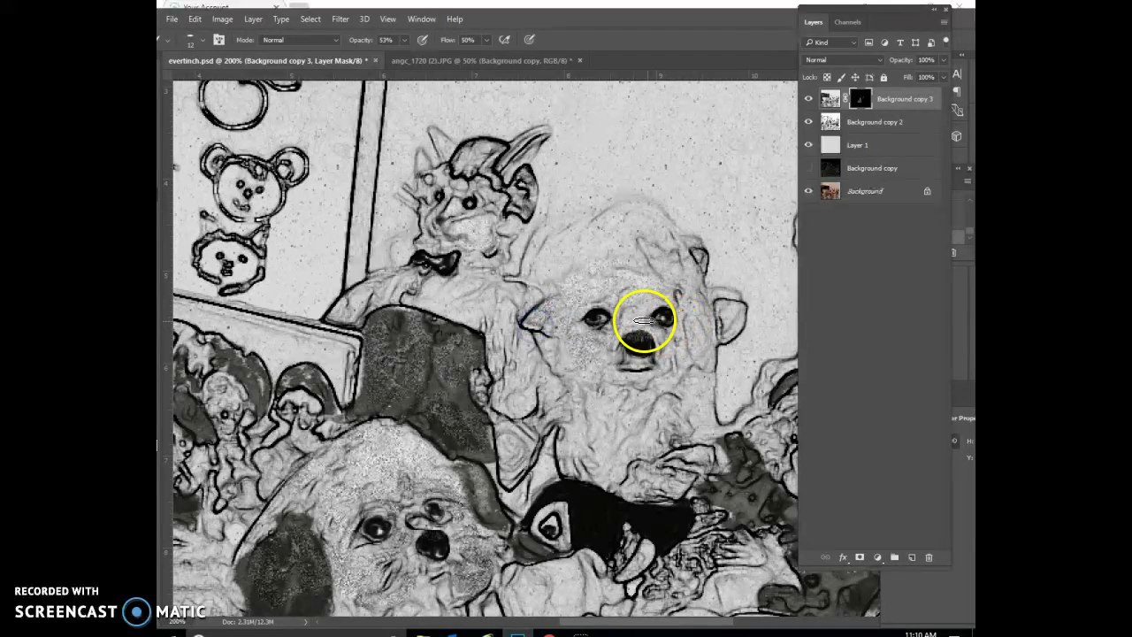
mouse_move(645, 320)
left_mouse_down()
mouse_move(698, 330)
mouse_move(674, 207)
mouse_move(578, 221)
mouse_move(637, 209)
mouse_move(584, 237)
left_mouse_up()
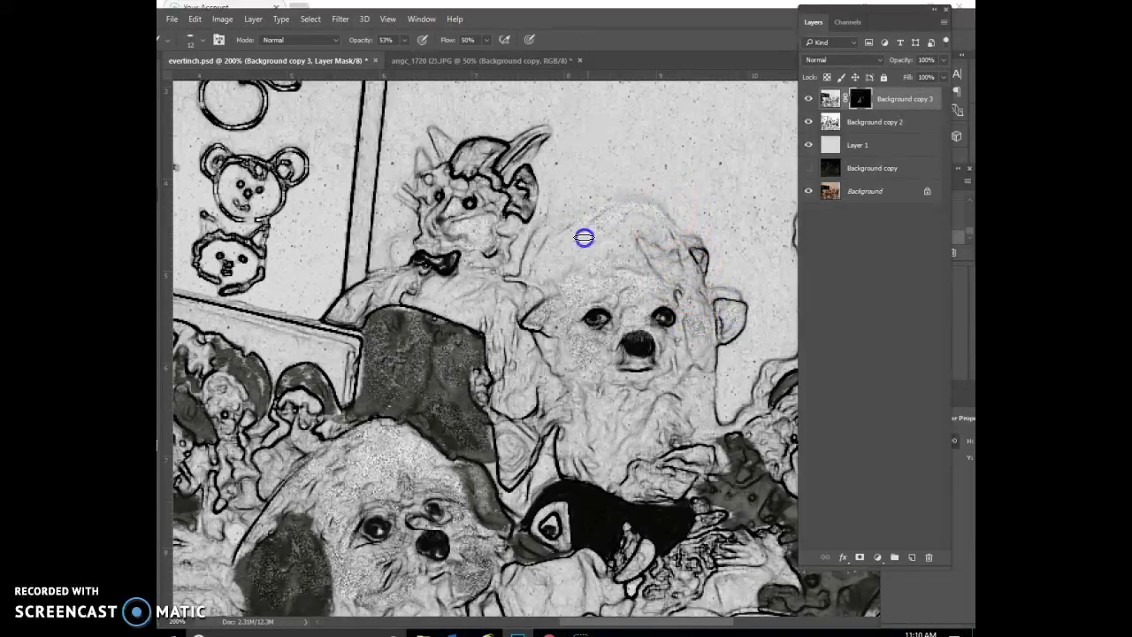
Add charcoal texture to the cat figure's body, face and hat, and to the penguin's black body
mouse_move(473, 302)
left_mouse_down()
mouse_move(432, 293)
mouse_move(465, 309)
mouse_move(492, 293)
mouse_move(527, 301)
left_mouse_up()
mouse_move(512, 346)
left_mouse_down()
mouse_move(525, 407)
mouse_move(520, 382)
left_mouse_up()
mouse_move(366, 354)
left_mouse_down()
mouse_move(389, 294)
mouse_move(341, 309)
left_mouse_up()
left_click_drag(431, 227, 429, 224)
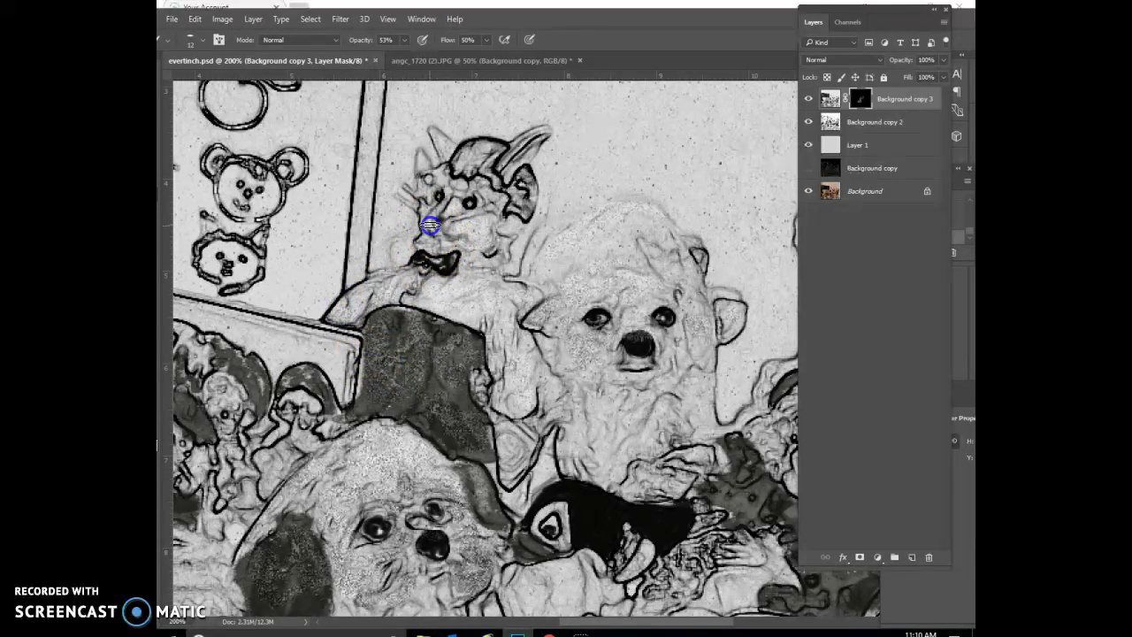
mouse_move(461, 184)
left_mouse_down()
mouse_move(481, 147)
mouse_move(463, 155)
mouse_move(474, 149)
mouse_move(491, 156)
mouse_move(474, 168)
mouse_move(510, 212)
mouse_move(525, 185)
left_mouse_up()
mouse_move(655, 577)
left_mouse_down()
mouse_move(583, 531)
mouse_move(561, 503)
mouse_move(569, 490)
mouse_move(599, 541)
left_mouse_up()
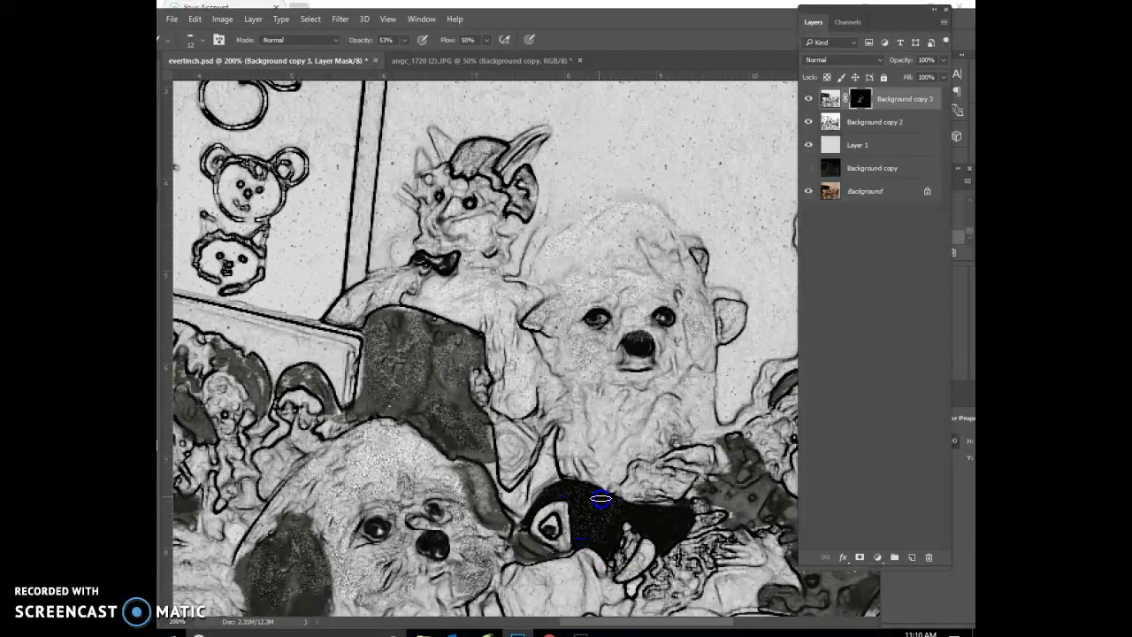
left_click_drag(620, 515, 660, 526)
Paint charcoal texture over the dark patterned clothing of the figure beside the penguin
left_click_drag(614, 613, 665, 610)
mouse_move(598, 496)
left_mouse_down()
mouse_move(667, 480)
mouse_move(685, 488)
mouse_move(692, 513)
left_mouse_up()
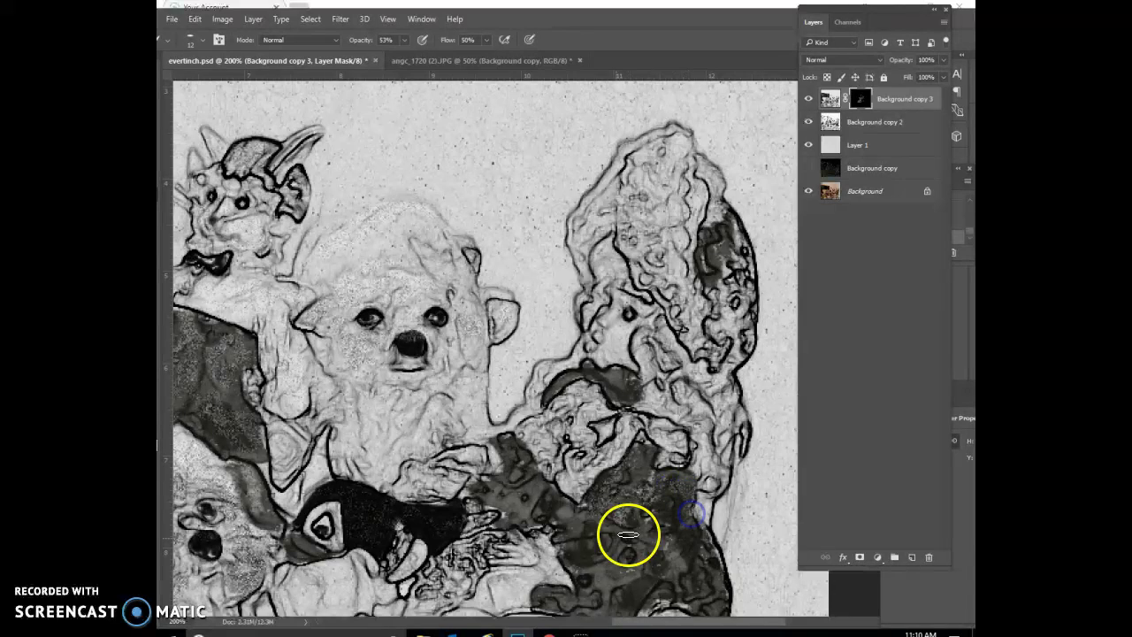
left_click_drag(603, 545, 602, 539)
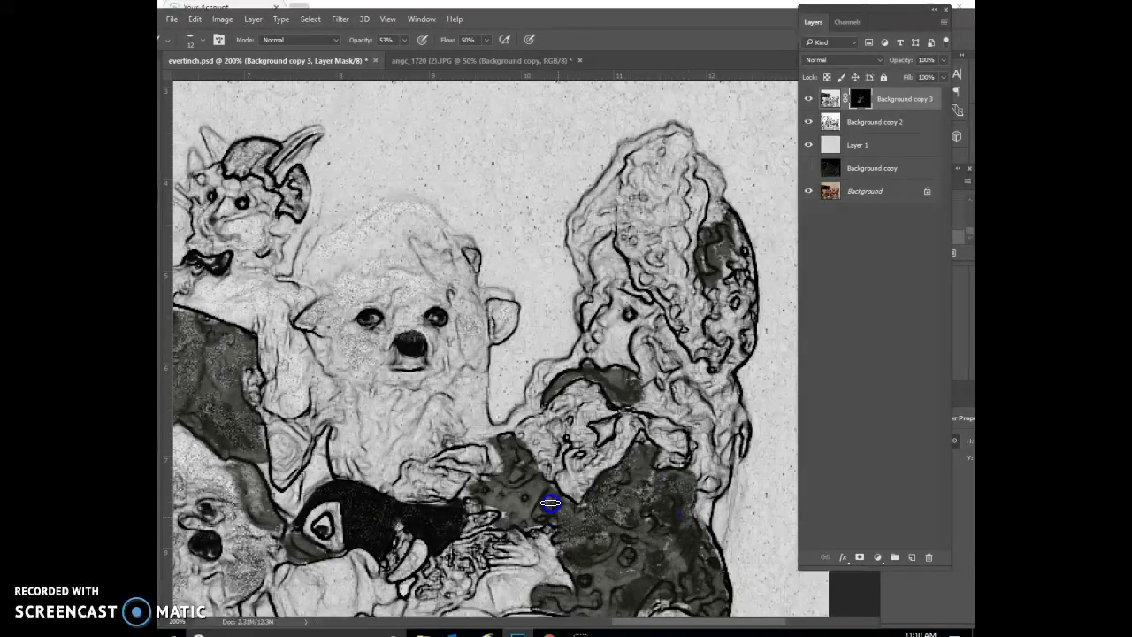
mouse_move(549, 502)
left_mouse_down()
mouse_move(510, 450)
mouse_move(515, 491)
mouse_move(685, 533)
mouse_move(661, 501)
mouse_move(610, 561)
mouse_move(695, 542)
mouse_move(720, 556)
left_mouse_up()
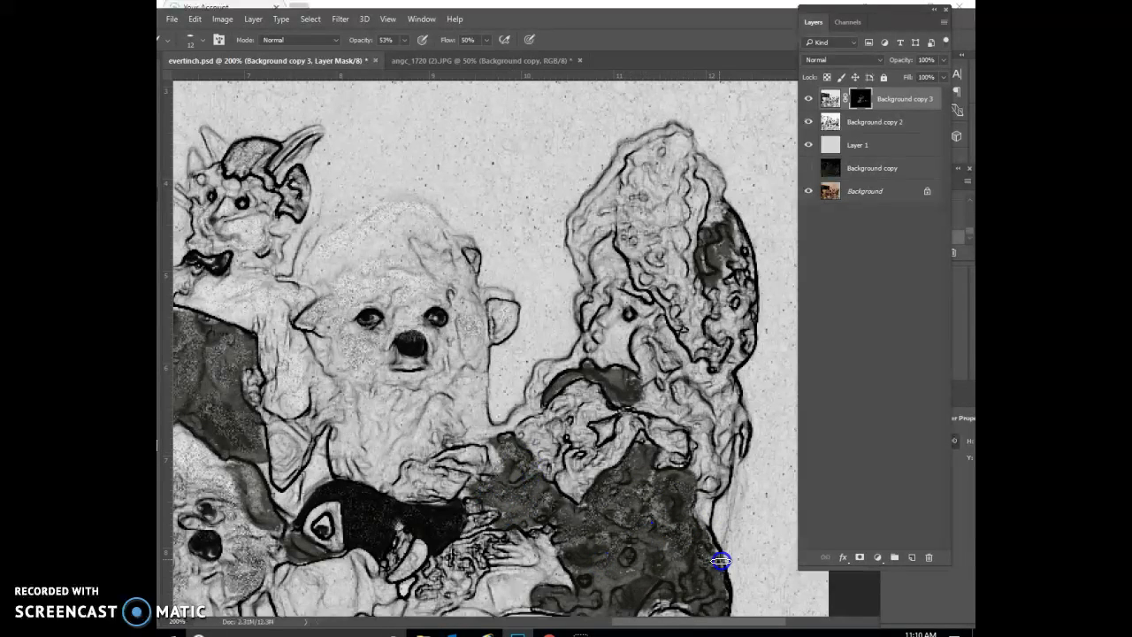
Brush charcoal texture onto the rear dog's chest and nose, and start on the body of the tall figure beside it
mouse_move(493, 455)
left_mouse_down()
mouse_move(463, 434)
mouse_move(400, 341)
left_mouse_up()
left_click_drag(728, 399, 729, 407)
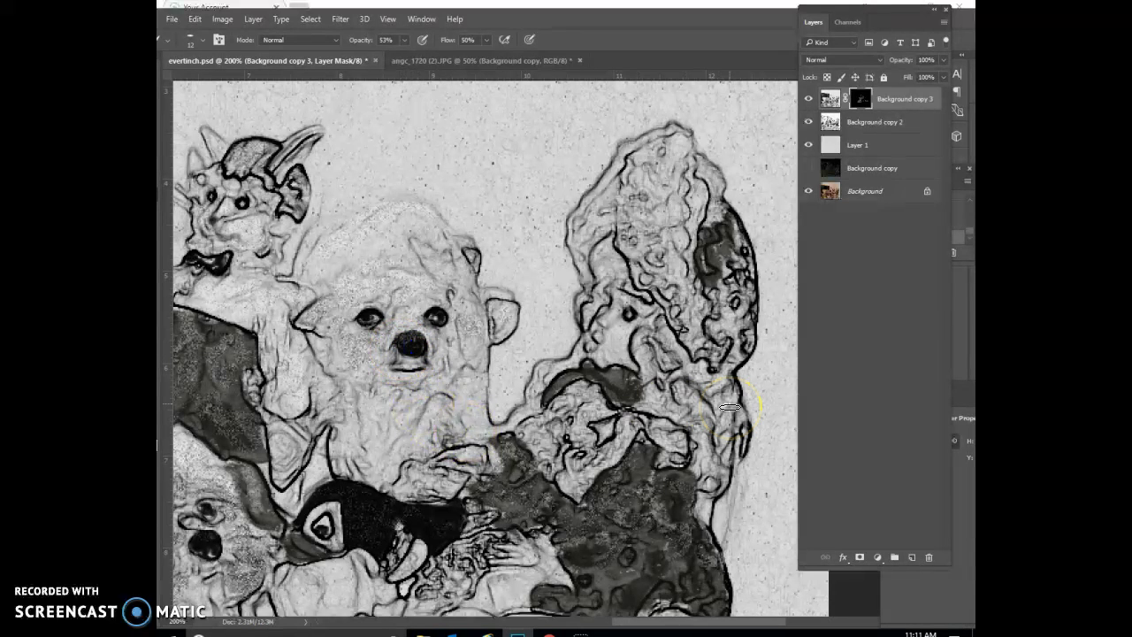